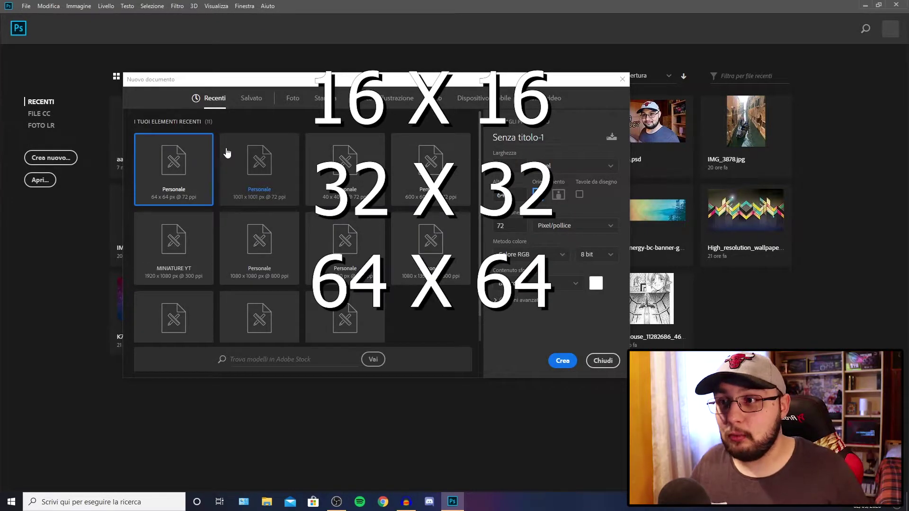
Create a new 64×64 px white document and zoom far into it
click(562, 361)
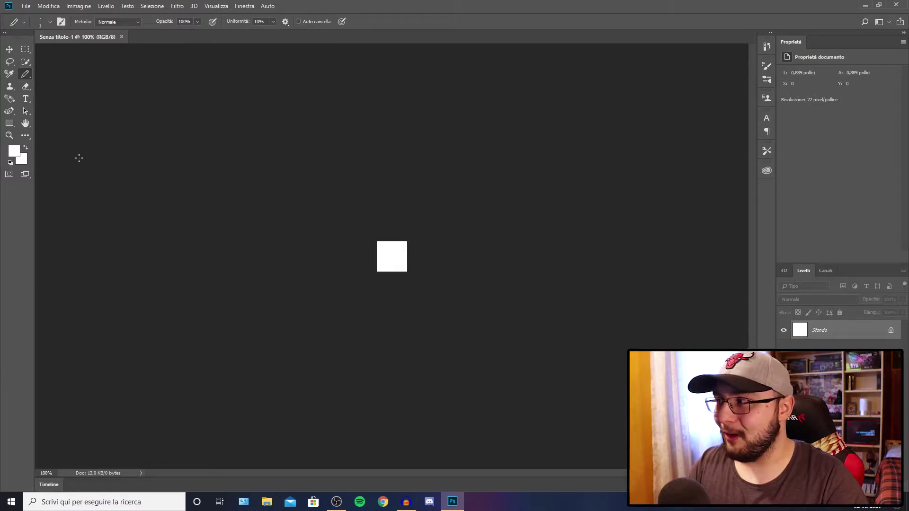
click(9, 136)
drag(275, 227, 385, 235)
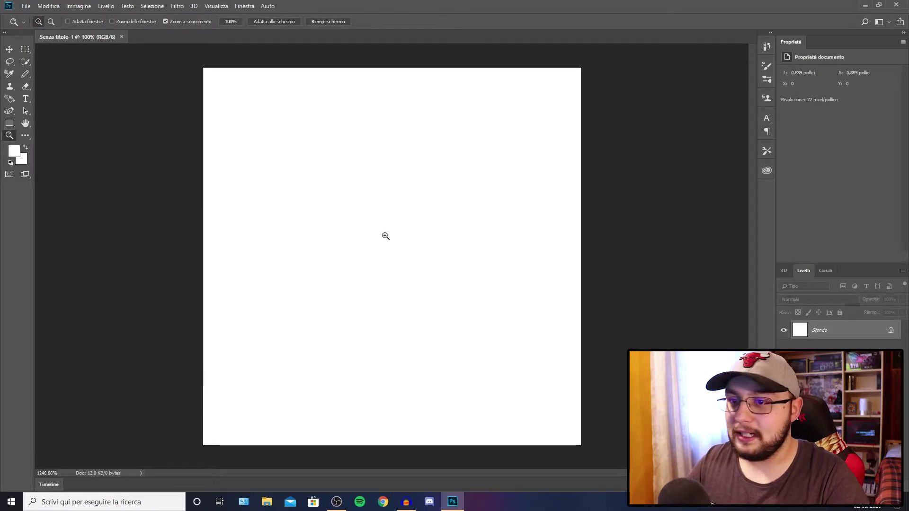
Unlock the Sfondo background layer as Livello 0
key(v)
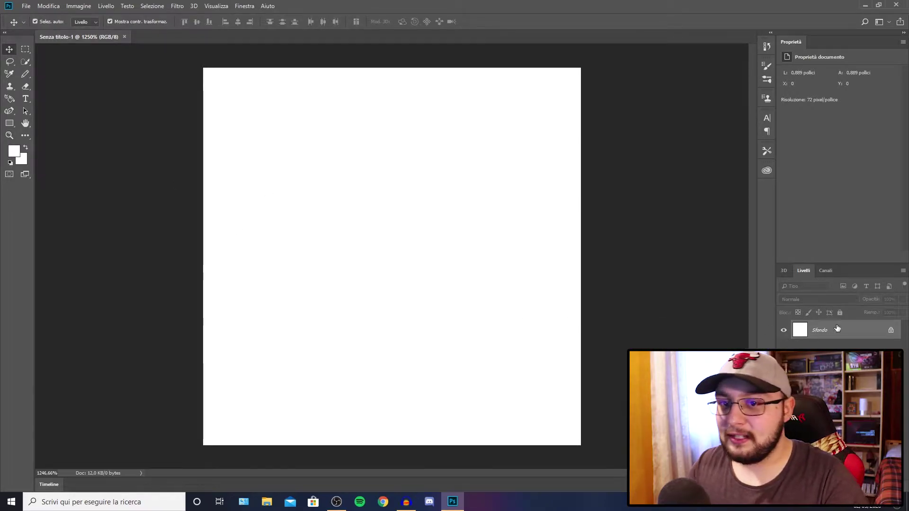
double_click(838, 330)
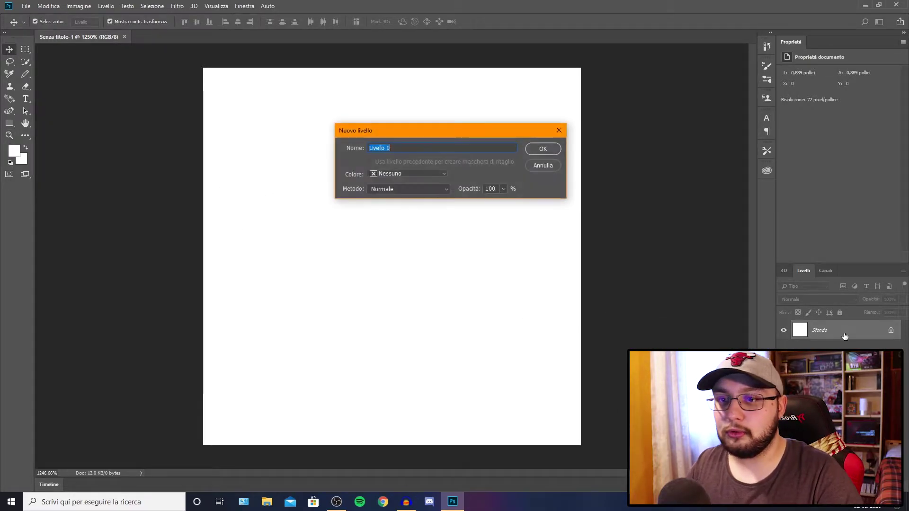
click(549, 150)
Set the foreground paint colour to dark grey #3b3b3b
key(g)
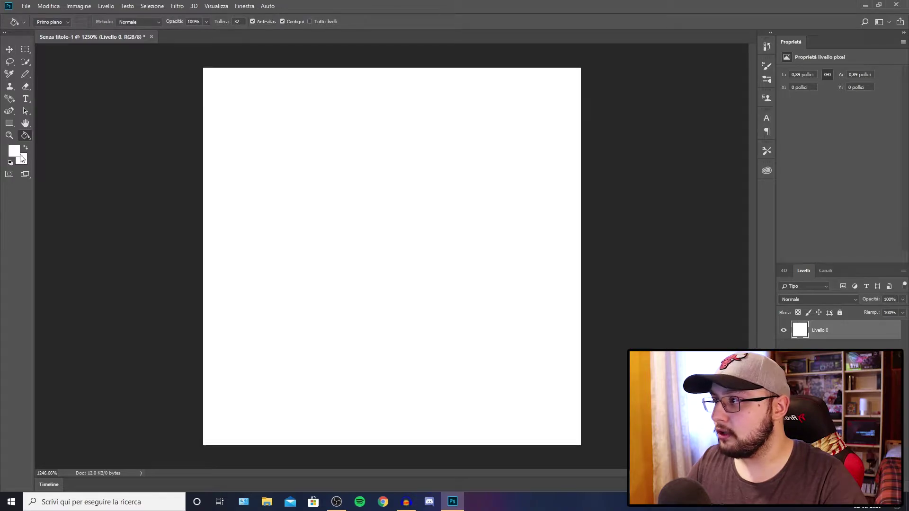
click(14, 150)
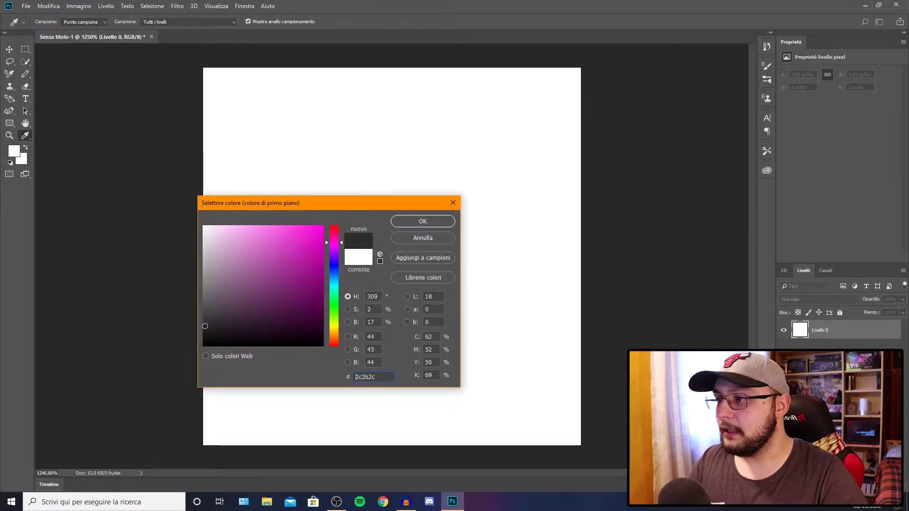
click(422, 221)
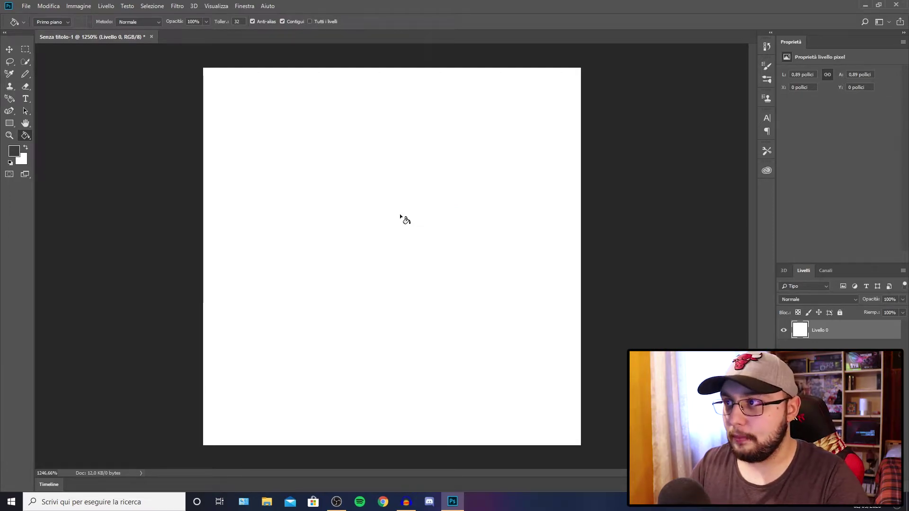
Fill the canvas dark grey and check the pixel grid and Guides, Grid & Slices preferences
click(400, 216)
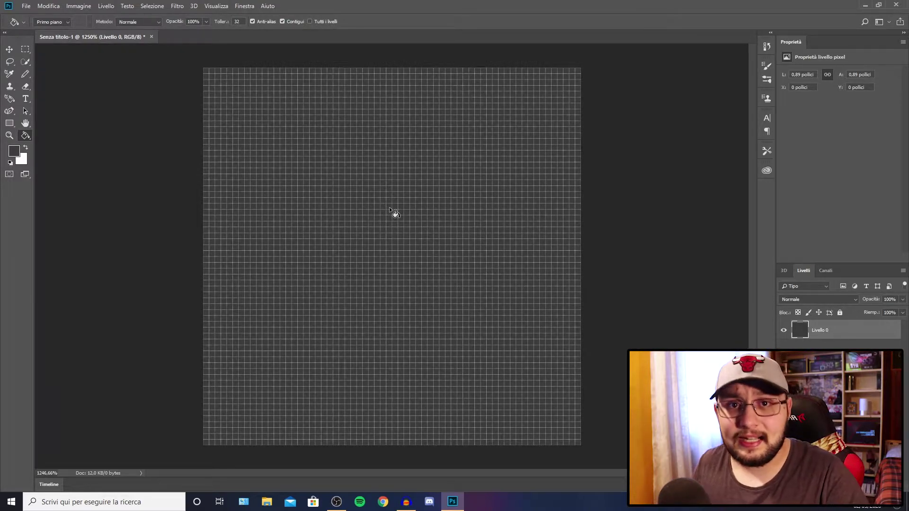
click(178, 6)
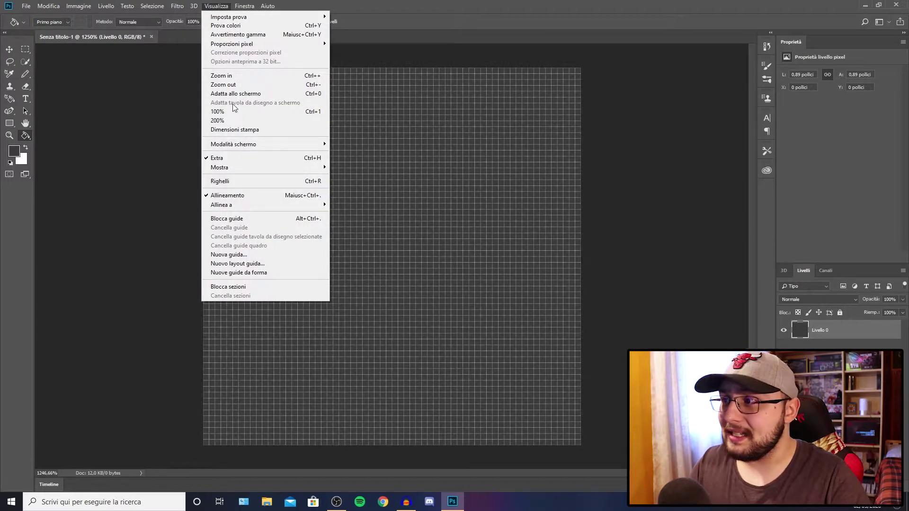
mouse_move(220, 167)
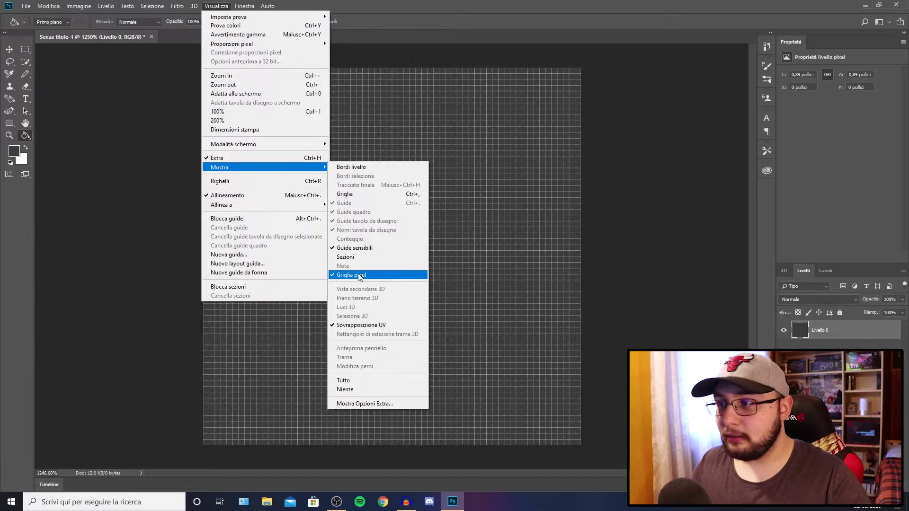
click(49, 6)
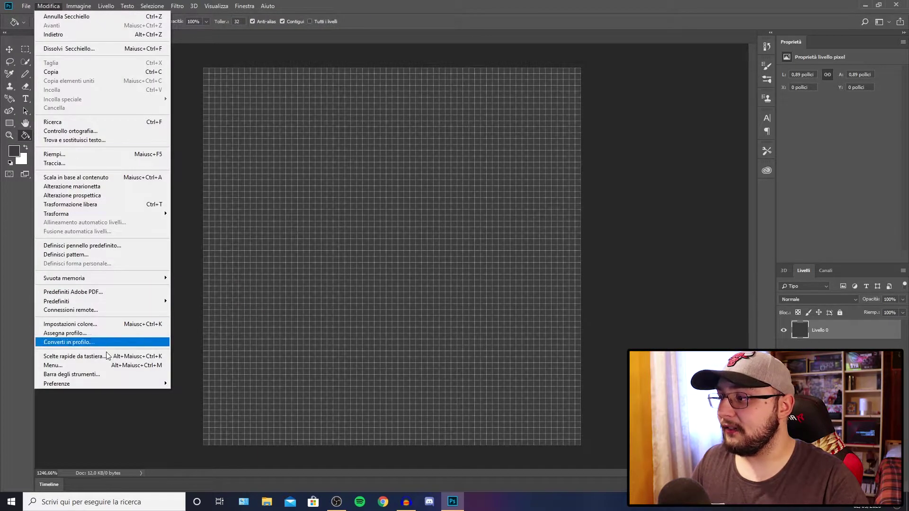
mouse_move(100, 384)
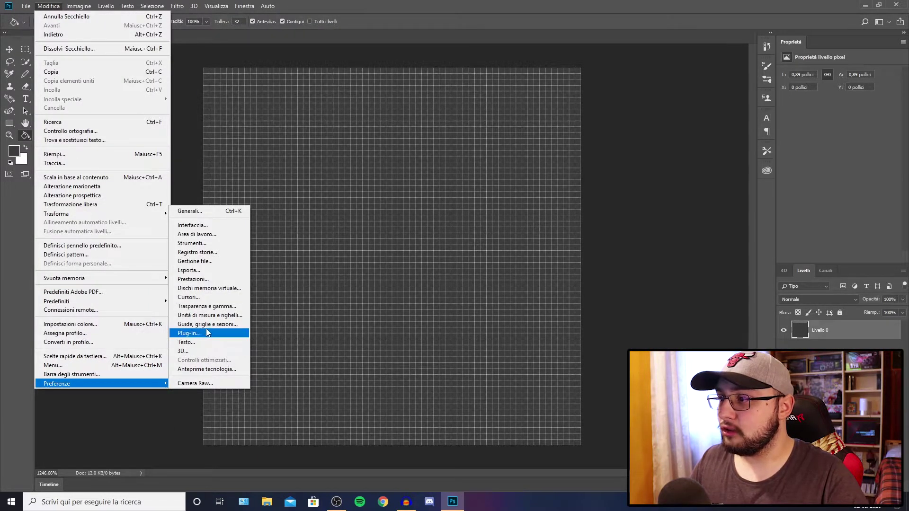
click(232, 325)
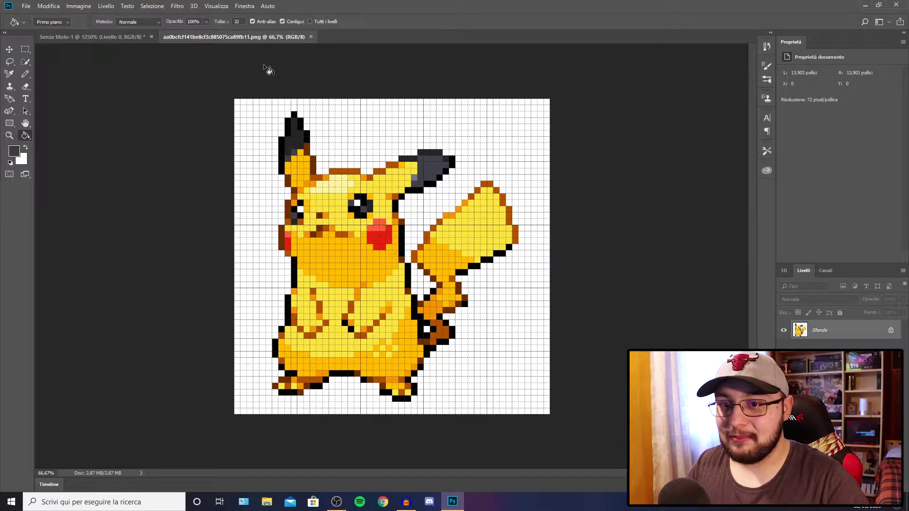
Unlock the reference image's background and drag it into the 64×64 canvas
double_click(846, 334)
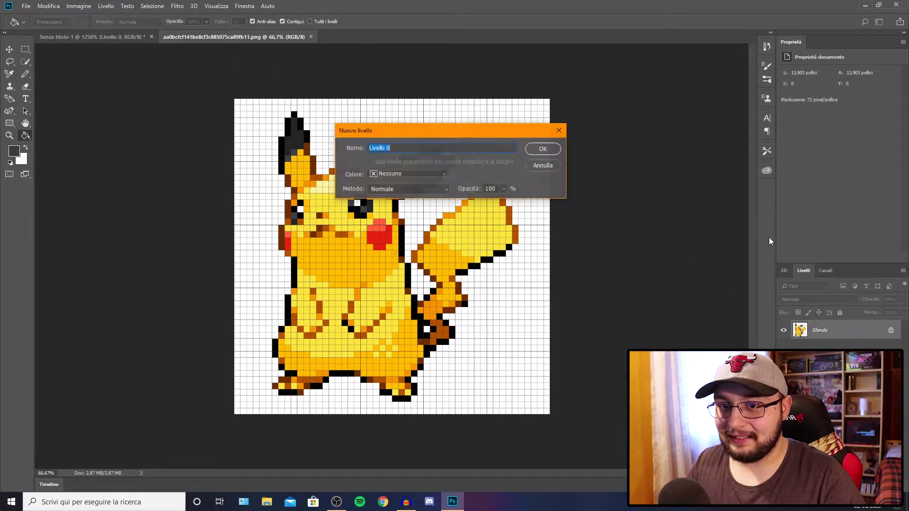
click(543, 149)
click(10, 49)
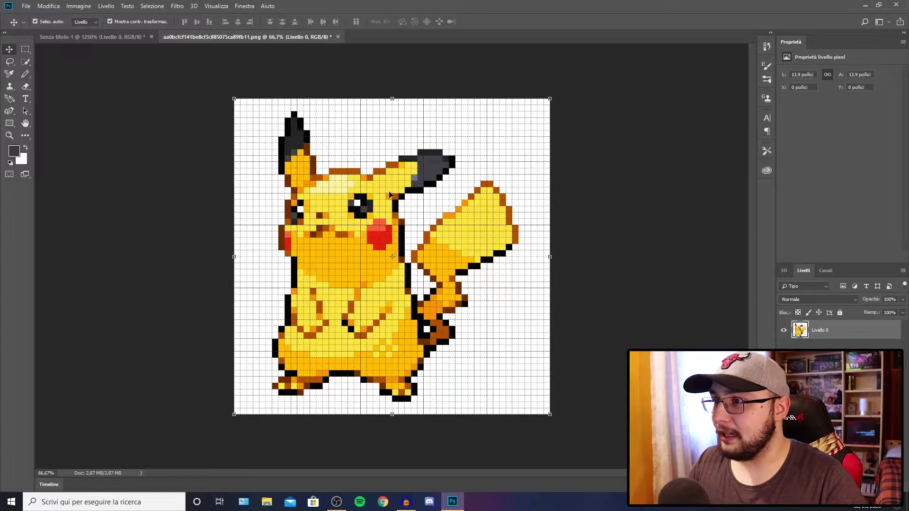
mouse_move(360, 256)
mouse_down()
mouse_move(382, 217)
mouse_move(413, 198)
mouse_up()
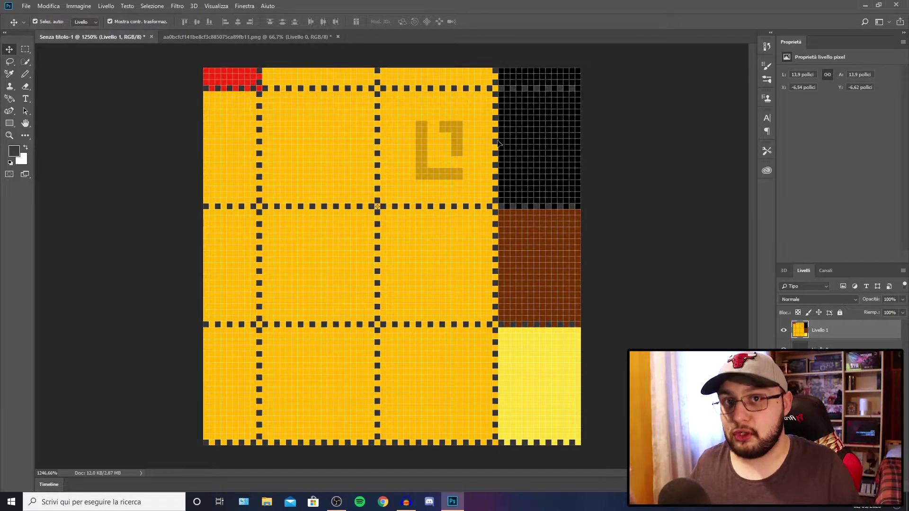
Reposition the pasted reference layer and scale it down to about 39%
drag(498, 143, 418, 293)
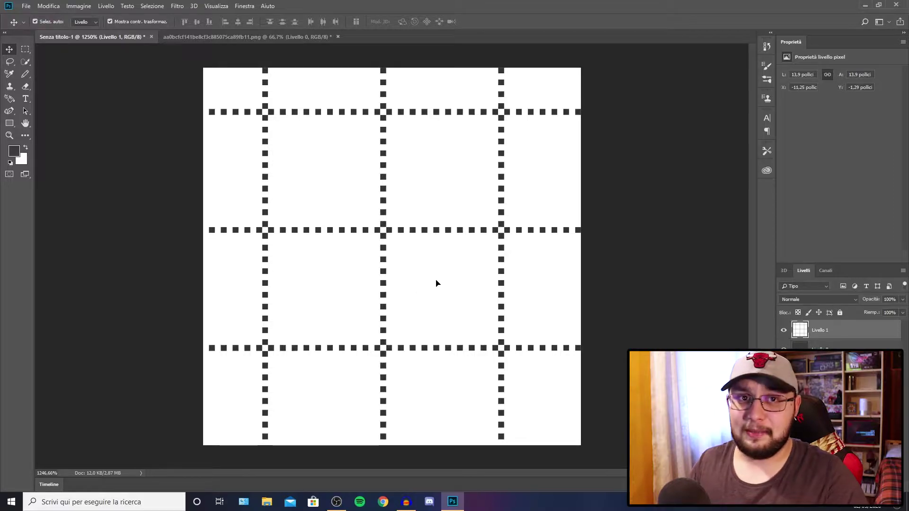
drag(468, 221, 363, 335)
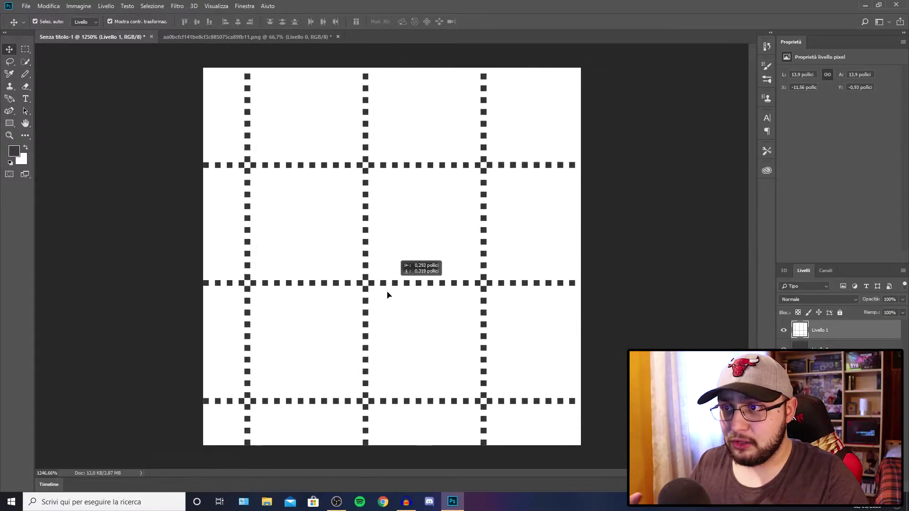
mouse_move(363, 335)
mouse_down()
mouse_move(156, 486)
mouse_move(292, 297)
mouse_up()
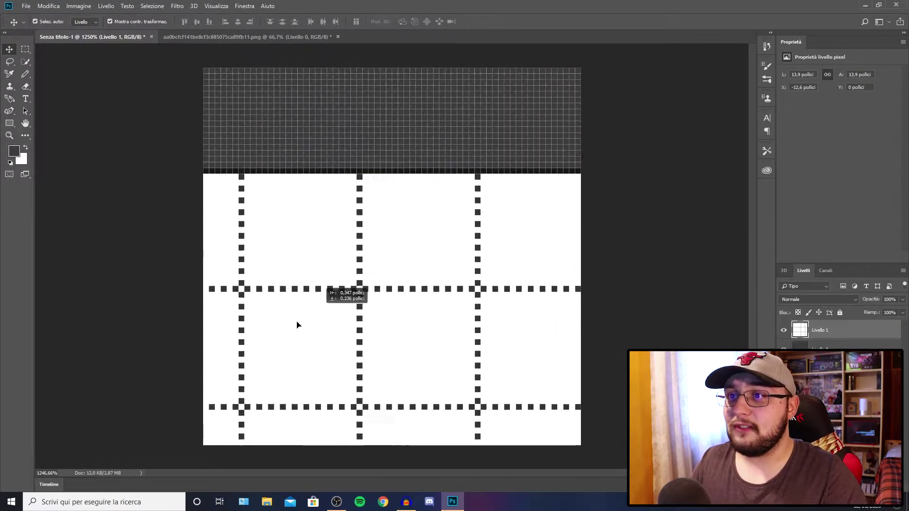
mouse_move(482, 186)
mouse_down()
mouse_move(229, 400)
mouse_move(581, 98)
mouse_move(416, 244)
mouse_move(294, 399)
mouse_up()
mouse_move(517, 105)
mouse_down()
mouse_move(325, 331)
mouse_move(519, 92)
mouse_move(491, 134)
mouse_move(245, 389)
mouse_move(417, 209)
mouse_move(280, 321)
mouse_move(526, 85)
mouse_move(378, 290)
mouse_move(326, 322)
mouse_move(374, 310)
mouse_move(495, 147)
mouse_move(563, 80)
mouse_move(325, 294)
mouse_move(240, 425)
mouse_move(545, 90)
mouse_move(402, 195)
mouse_move(316, 304)
mouse_up()
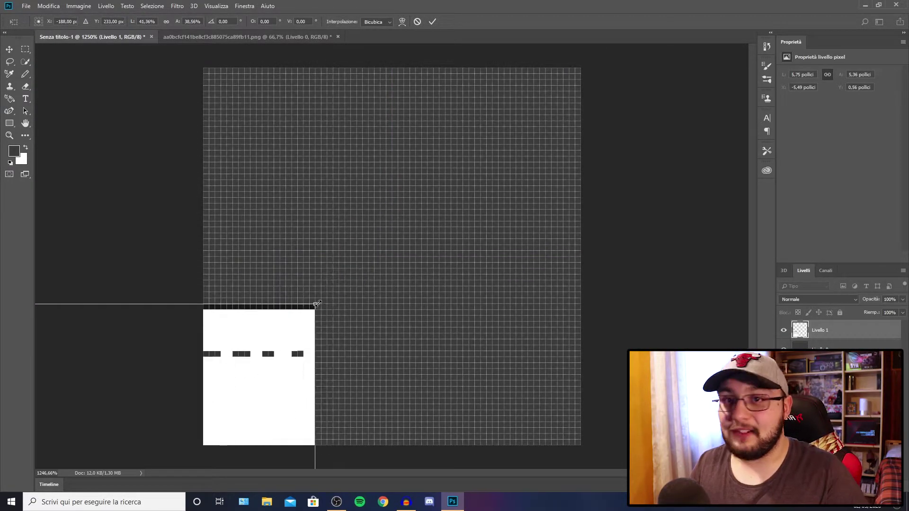
Commit the resize so Pikachu fills the canvas, and fade the reference to 67% opacity
key(Escape)
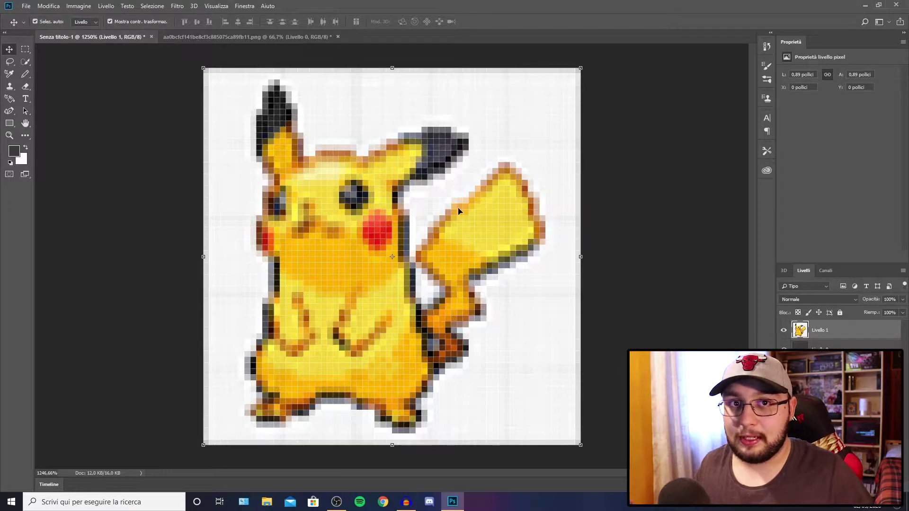
drag(871, 300, 837, 305)
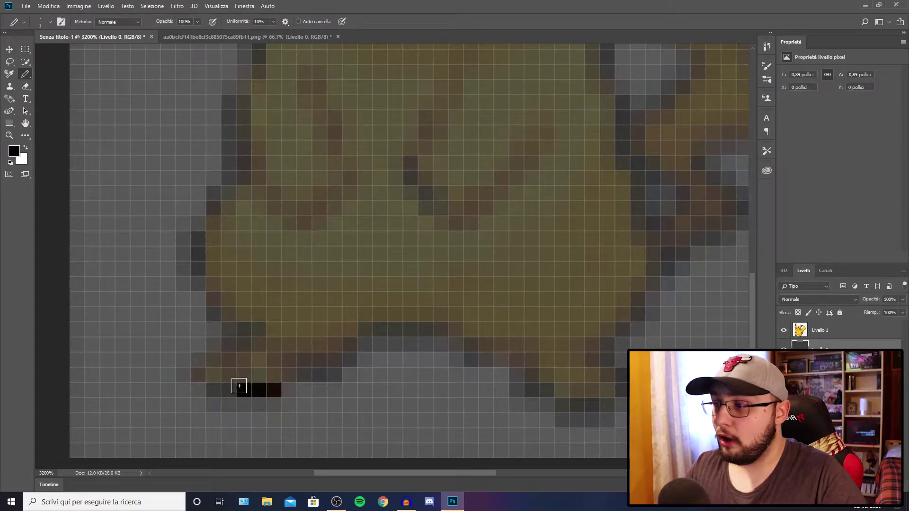
click(233, 390)
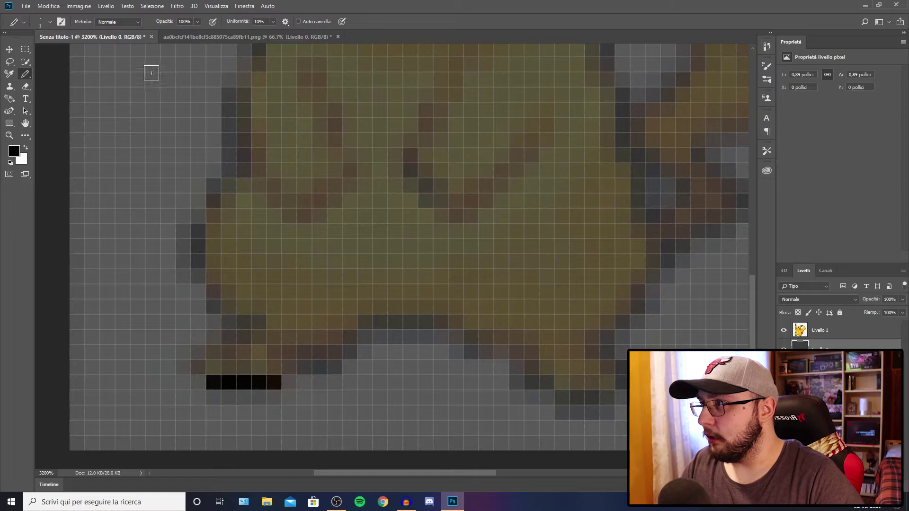
click(49, 6)
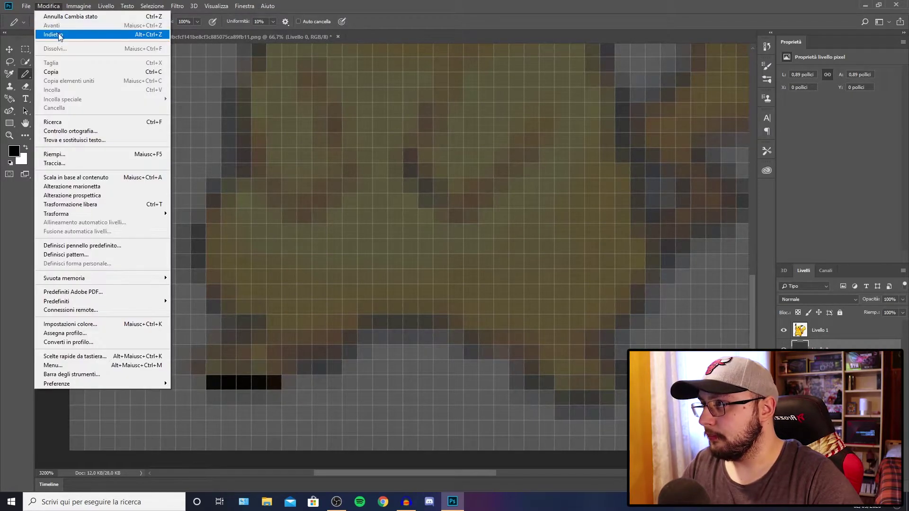
click(59, 35)
click(49, 6)
click(54, 35)
click(50, 6)
click(54, 34)
click(56, 7)
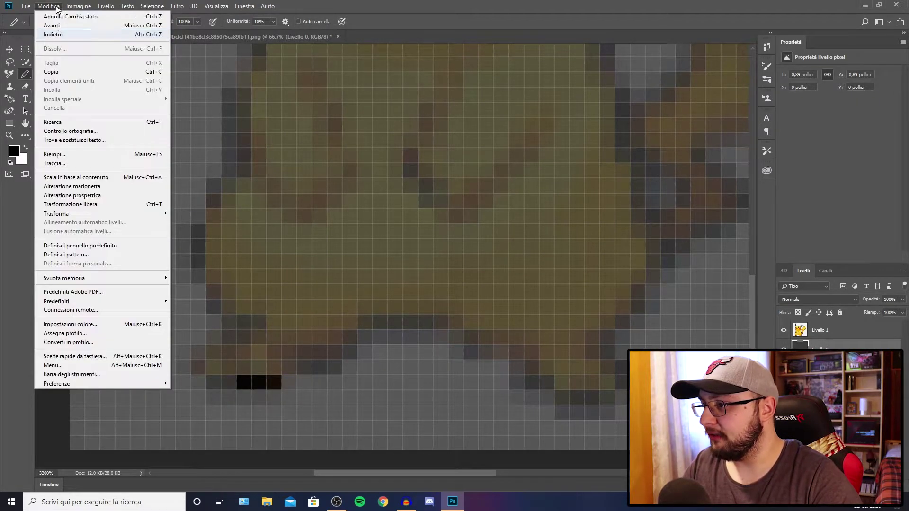
click(54, 35)
click(48, 6)
click(54, 35)
click(49, 6)
click(57, 35)
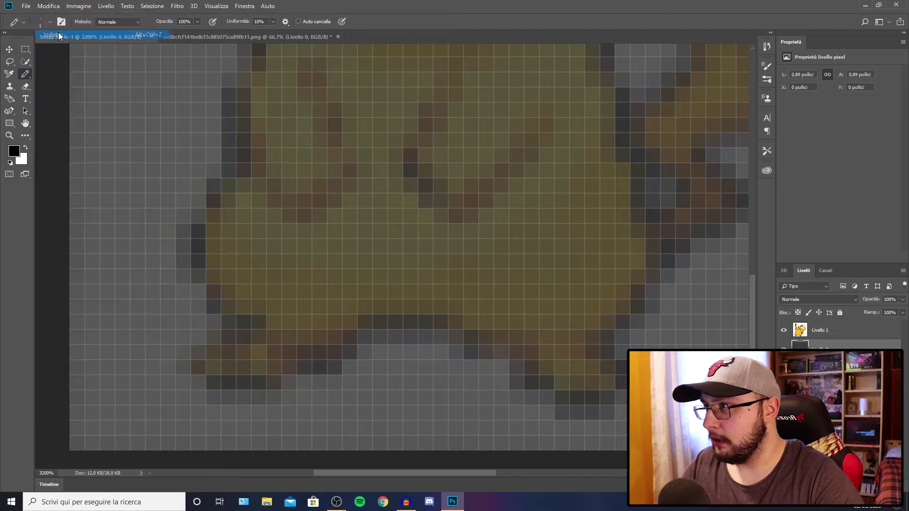
scroll(330, 327, up, 3)
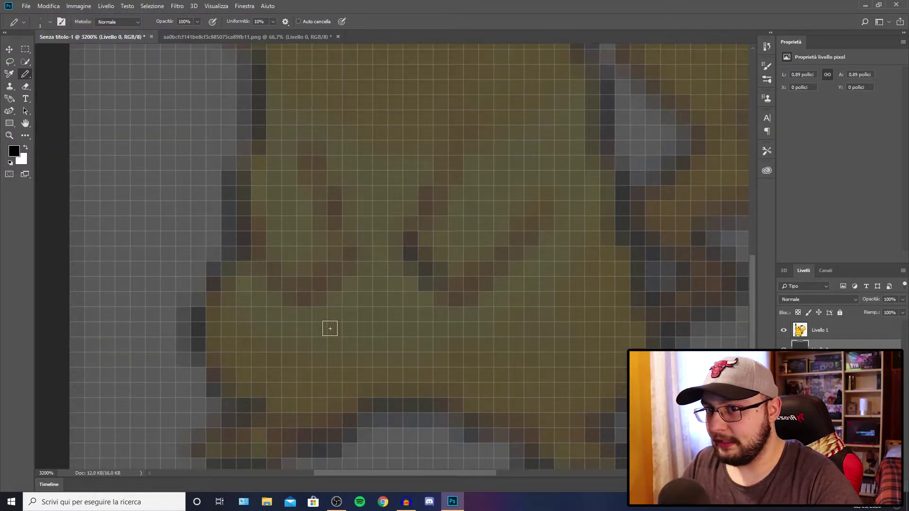
scroll(330, 328, up, 2)
scroll(330, 328, up, 2)
scroll(329, 329, up, 2)
scroll(329, 330, up, 2)
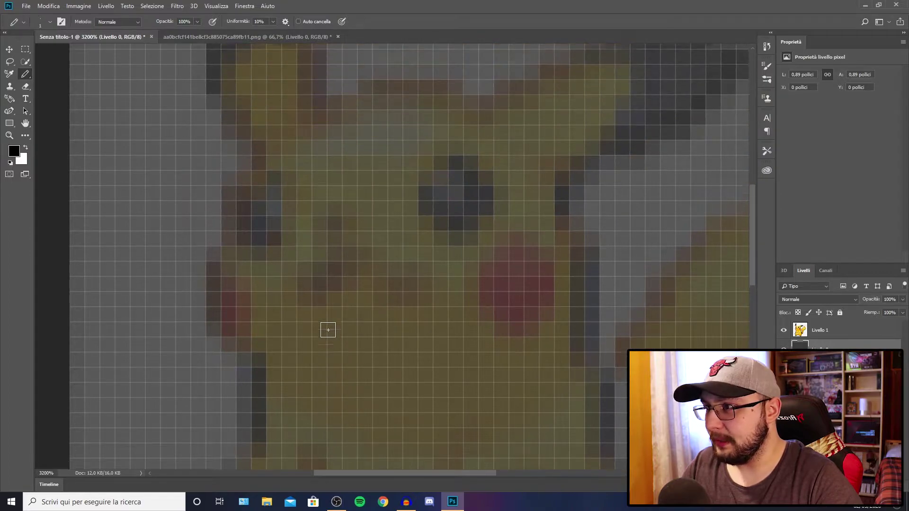
scroll(327, 330, up, 2)
scroll(325, 329, up, 1)
scroll(329, 340, up, 2)
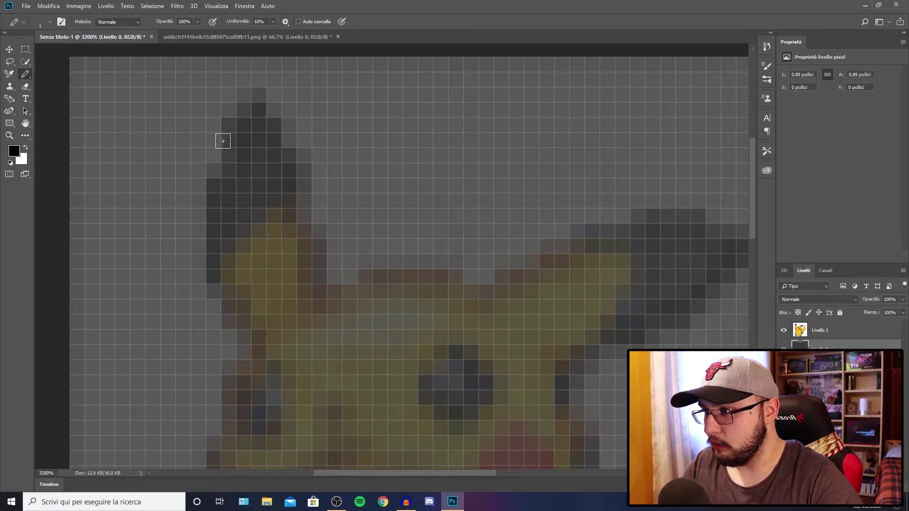
scroll(691, 260, down, 1)
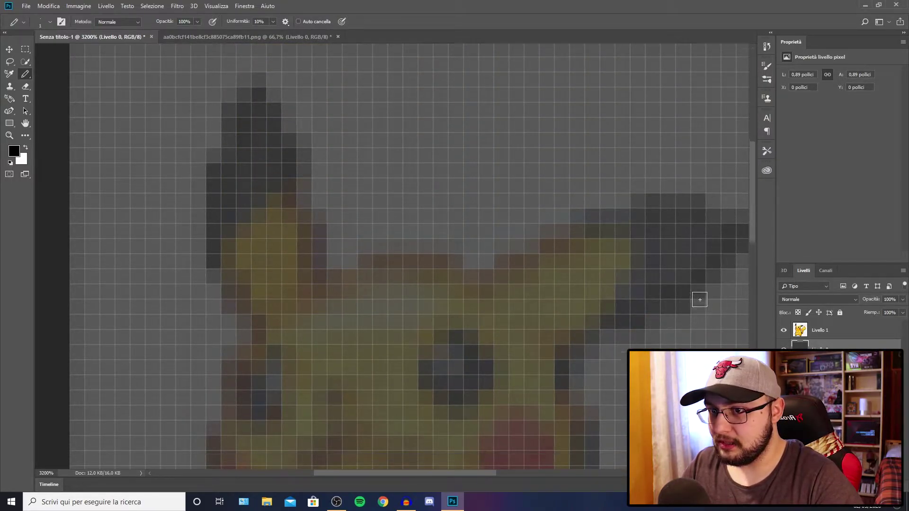
scroll(698, 300, down, 3)
scroll(682, 335, down, 1)
drag(487, 473, 486, 473)
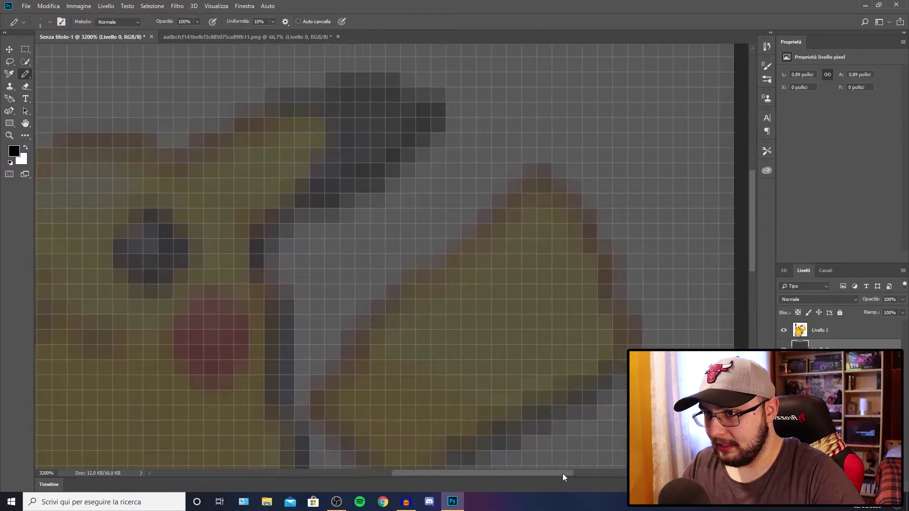
scroll(456, 421, down, 1)
scroll(457, 421, down, 2)
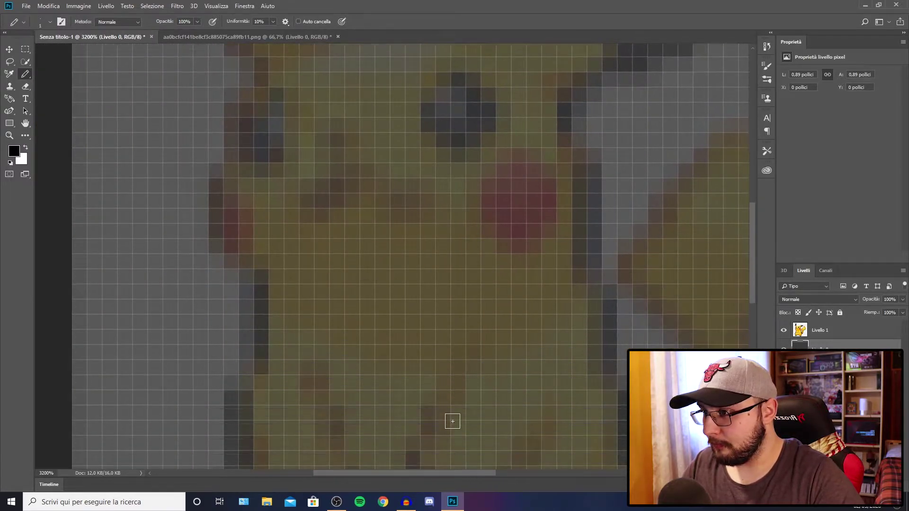
scroll(450, 420, down, 2)
scroll(450, 420, down, 2)
scroll(463, 414, down, 2)
scroll(427, 400, down, 2)
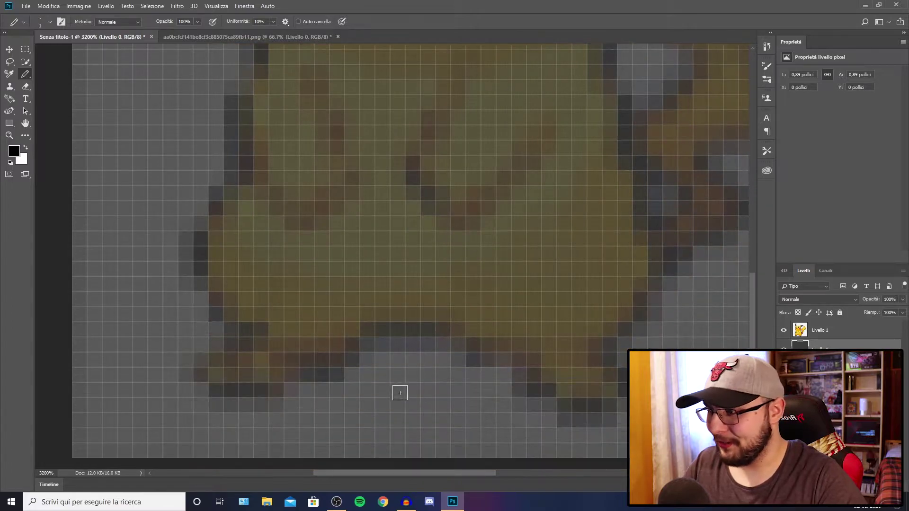
scroll(400, 391, down, 1)
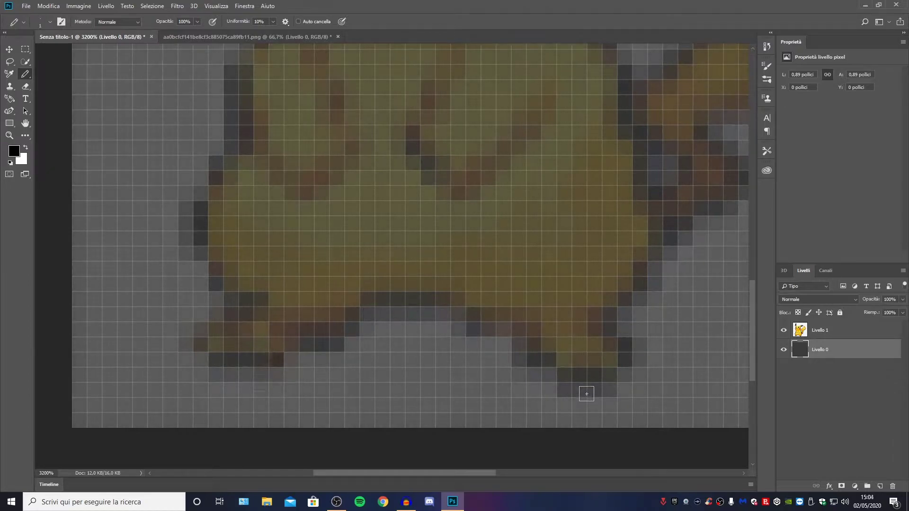
Pencil black outline pixels up Pikachu's left edge from the lower body
mouse_move(276, 360)
mouse_down()
mouse_move(216, 360)
mouse_move(194, 335)
mouse_move(252, 304)
mouse_move(219, 287)
mouse_move(199, 220)
mouse_move(231, 154)
mouse_up()
scroll(199, 219, up, 1)
scroll(231, 155, up, 2)
scroll(231, 155, up, 1)
drag(231, 237, 229, 154)
scroll(229, 155, up, 2)
scroll(244, 270, up, 2)
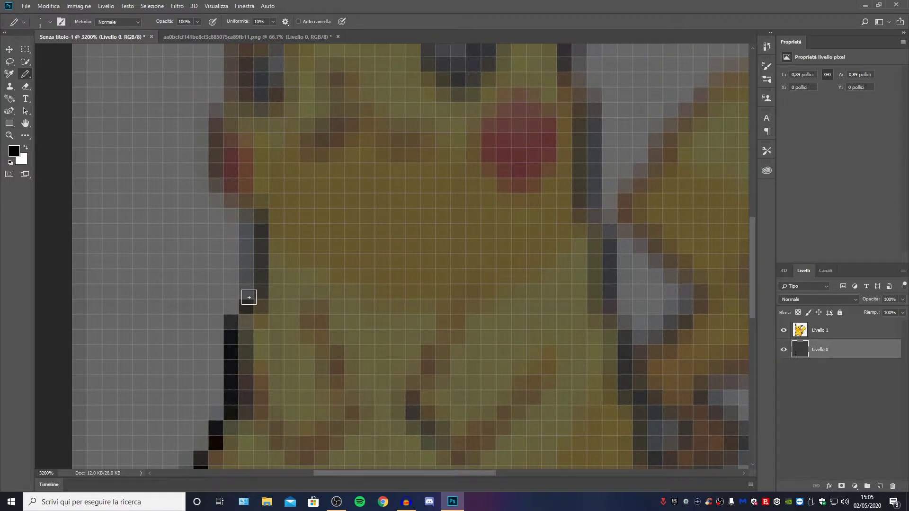
drag(260, 293, 260, 217)
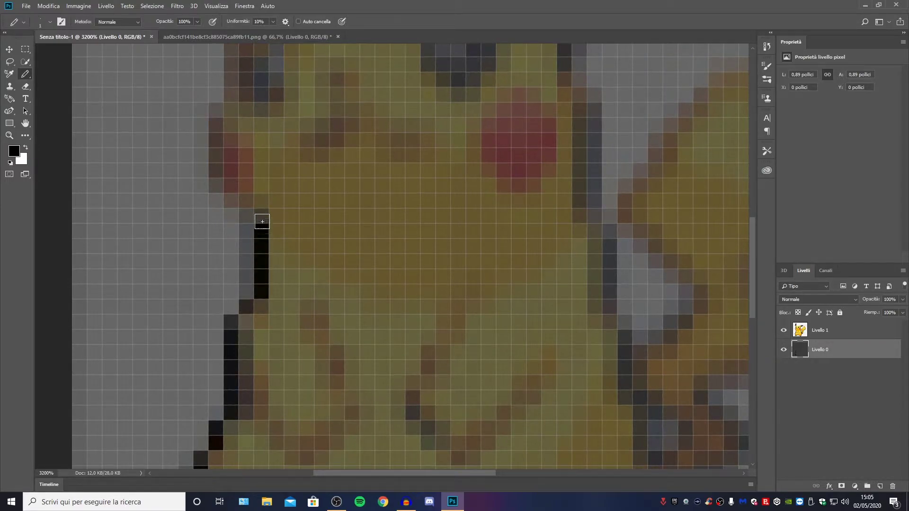
scroll(260, 227, up, 1)
scroll(277, 326, up, 1)
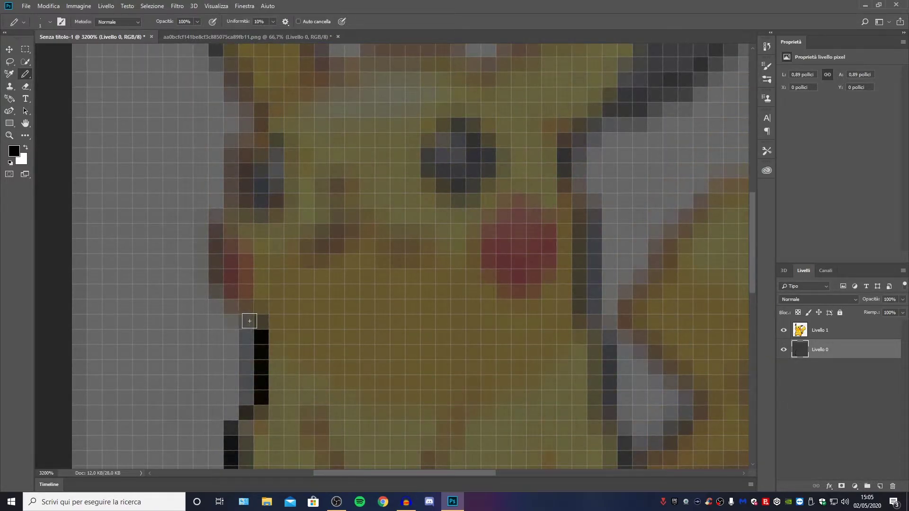
drag(234, 311, 215, 229)
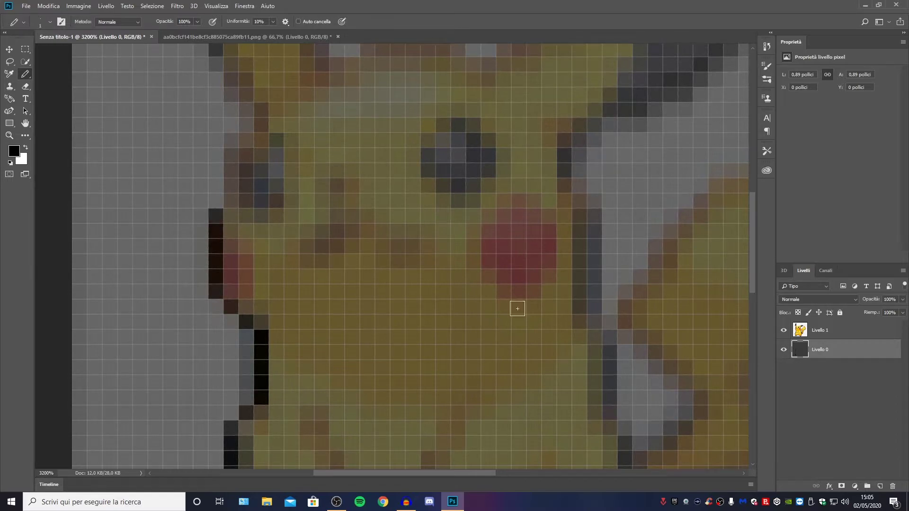
Raise the Livello 1 reference opacity to 97% to check the tracing
click(833, 330)
drag(903, 299, 873, 310)
scroll(410, 256, down, 3)
scroll(410, 255, down, 3)
scroll(410, 256, down, 2)
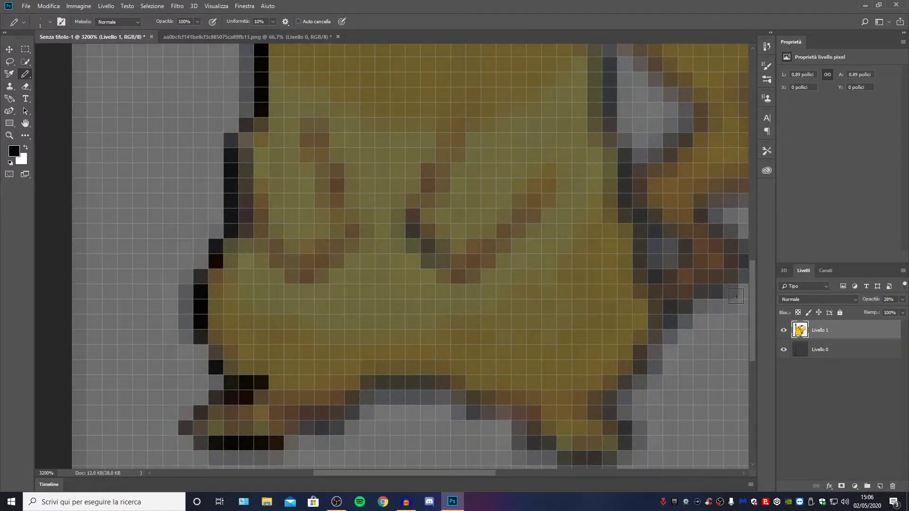
scroll(570, 286, up, 3)
scroll(570, 285, up, 3)
scroll(571, 286, up, 4)
scroll(568, 289, down, 2)
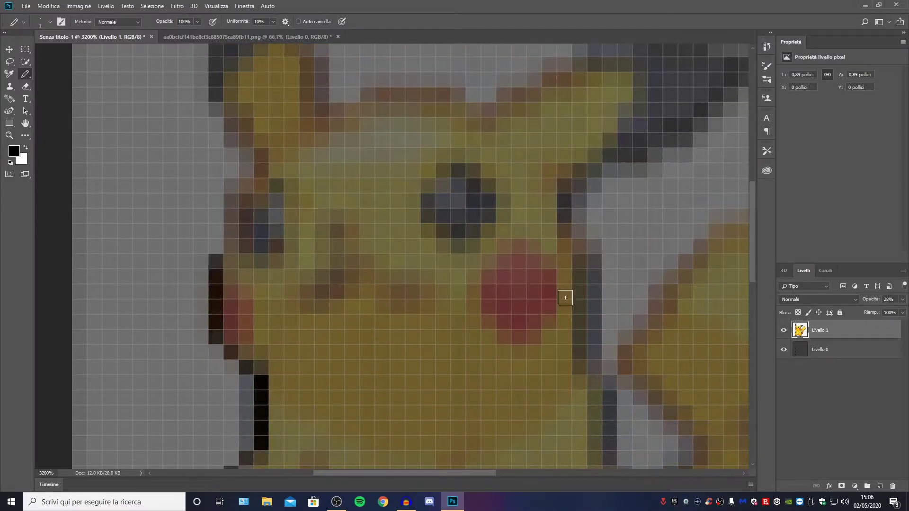
Add black outline pixels beside the cheek, extending one pixel upward
drag(216, 340, 216, 322)
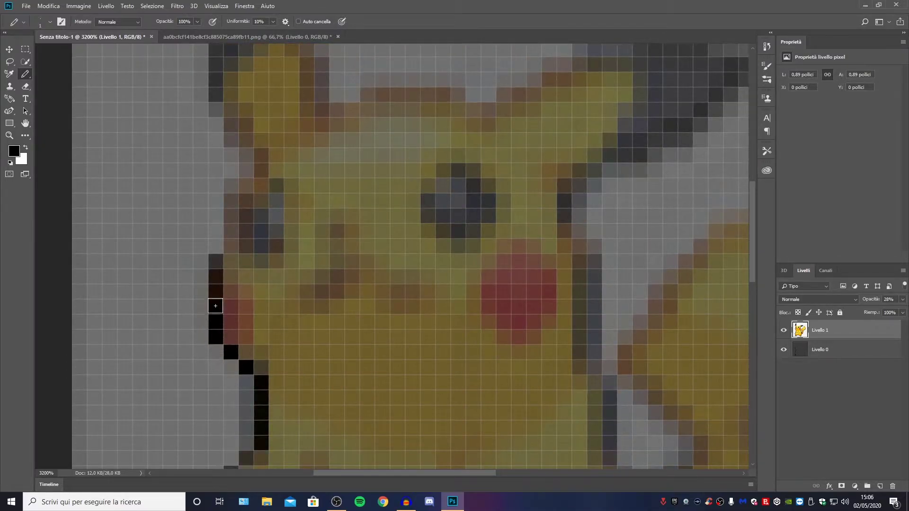
click(216, 264)
scroll(223, 264, up, 1)
scroll(228, 265, up, 1)
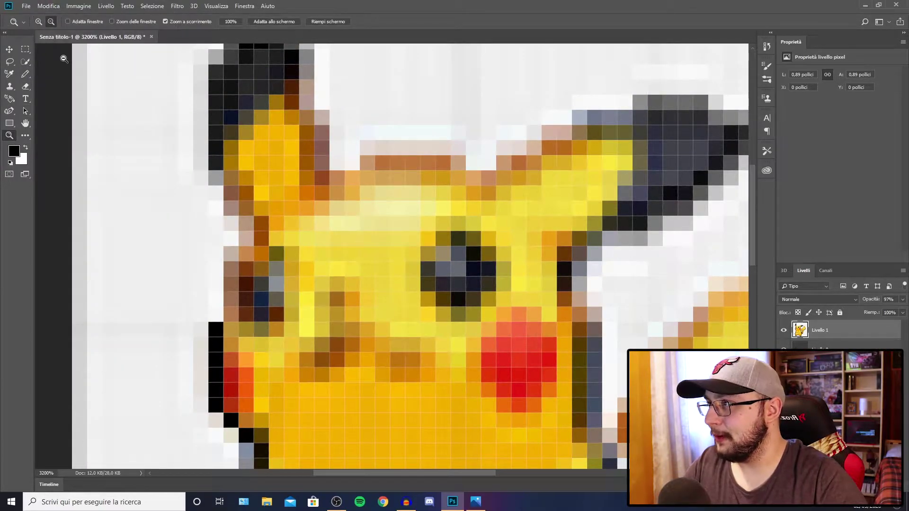
Zoom out to see the whole drawing, then zoom back in on the canvas
drag(64, 59, 42, 24)
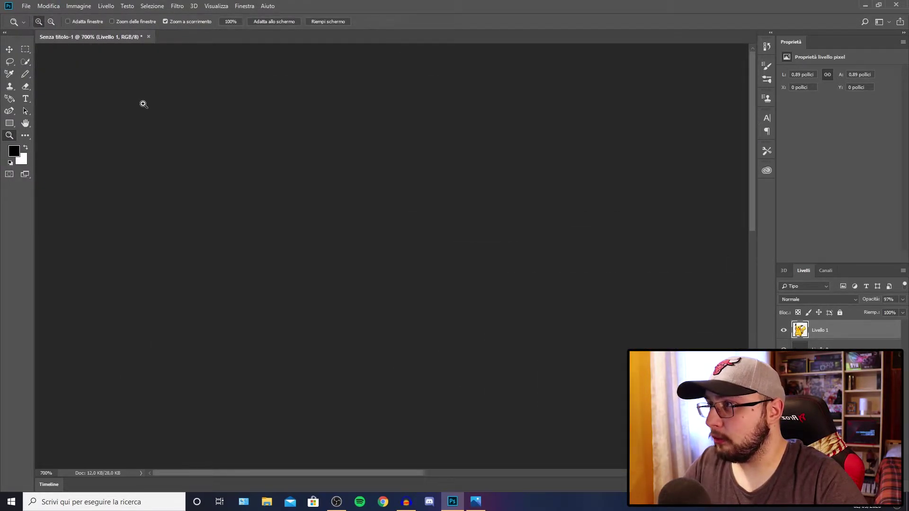
click(144, 104)
click(150, 107)
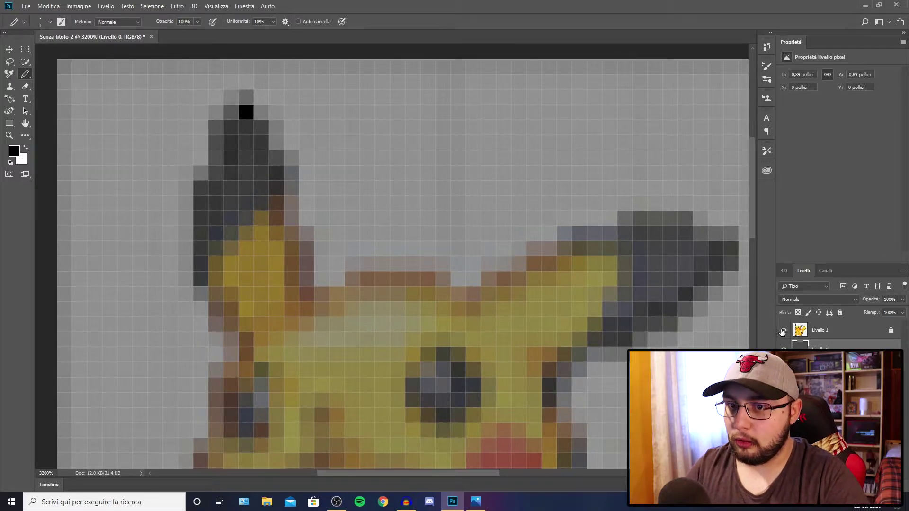
Hide the Livello 1 Pikachu reference layer using its eye icon
click(785, 331)
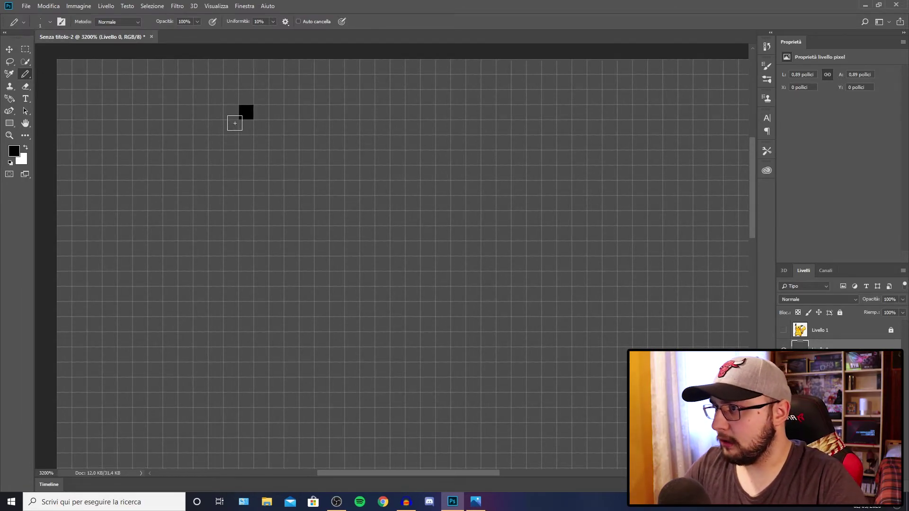
Draw the ear's black outline down both sides below the tip
drag(233, 124, 231, 143)
click(233, 159)
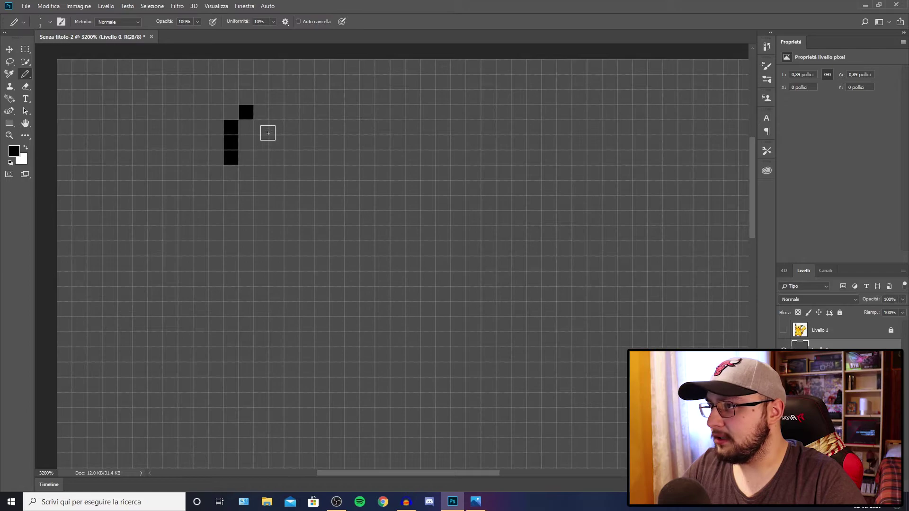
click(261, 127)
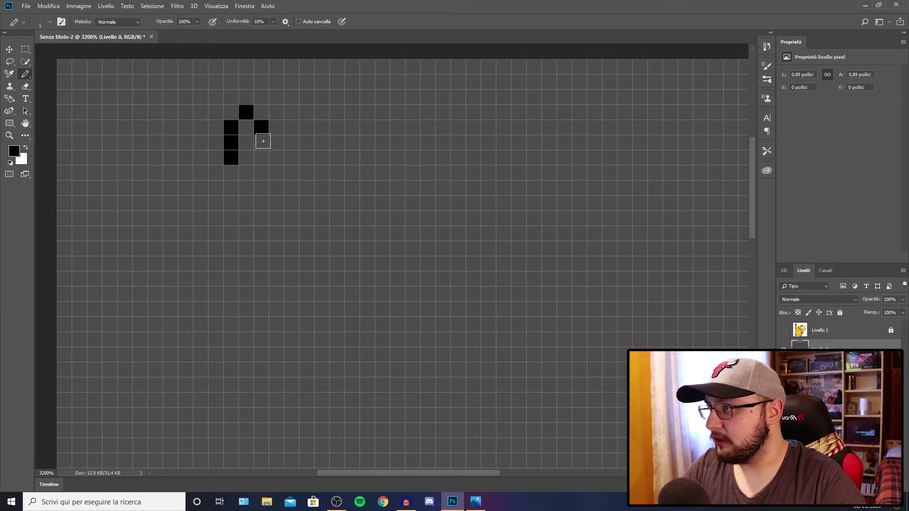
click(261, 142)
click(276, 158)
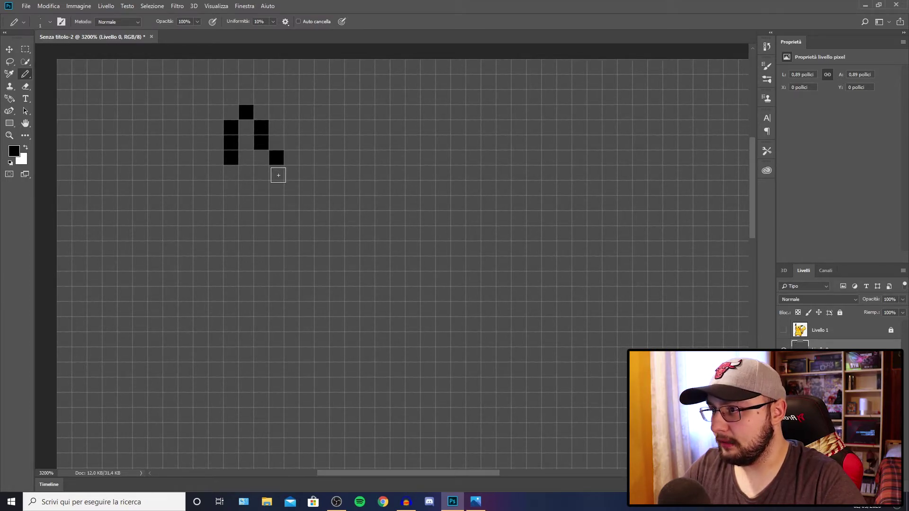
click(276, 172)
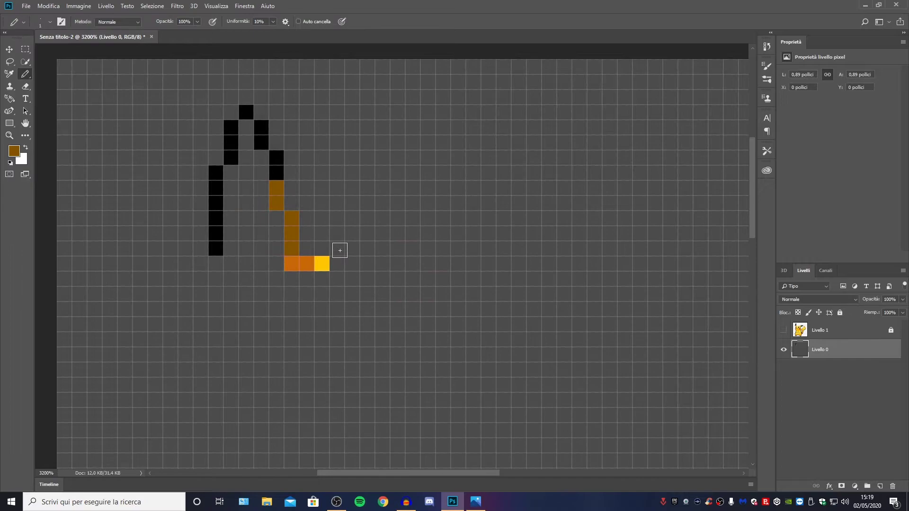
Paint a brown row along the head top and continue it with orange pixels
drag(339, 250, 395, 250)
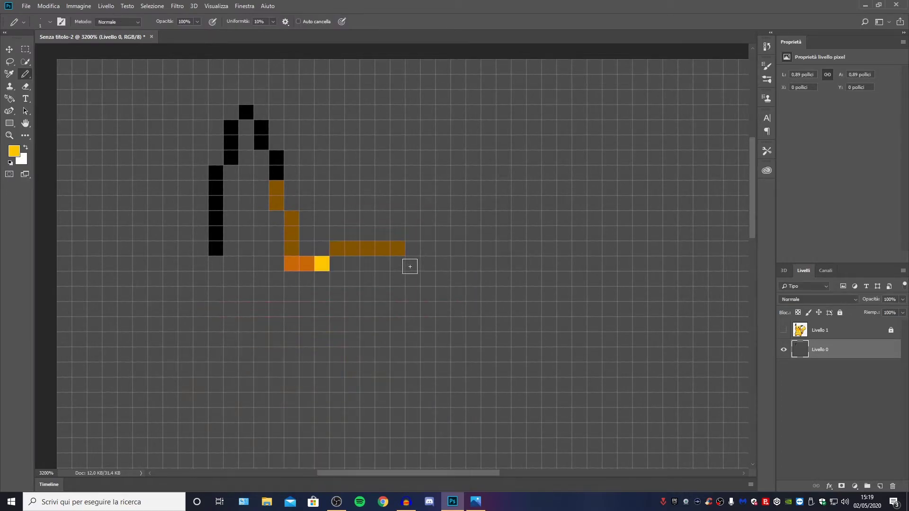
click(410, 264)
click(430, 322)
key(b)
click(427, 264)
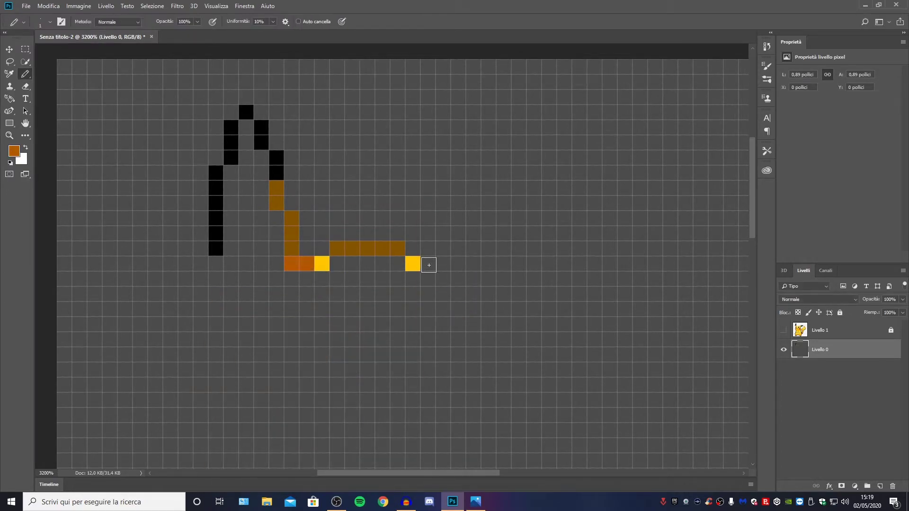
drag(443, 248, 458, 249)
click(474, 233)
Continue the outline to the right with black pixels
click(9, 163)
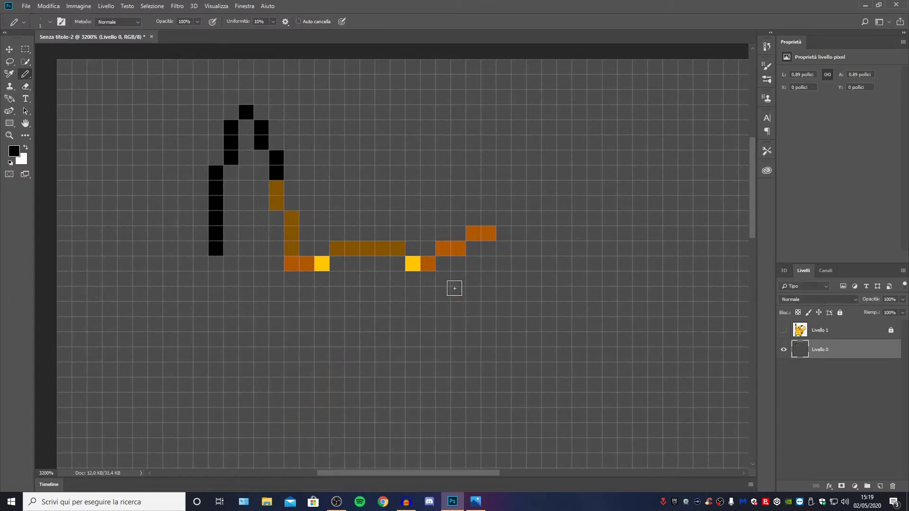
drag(504, 218, 586, 203)
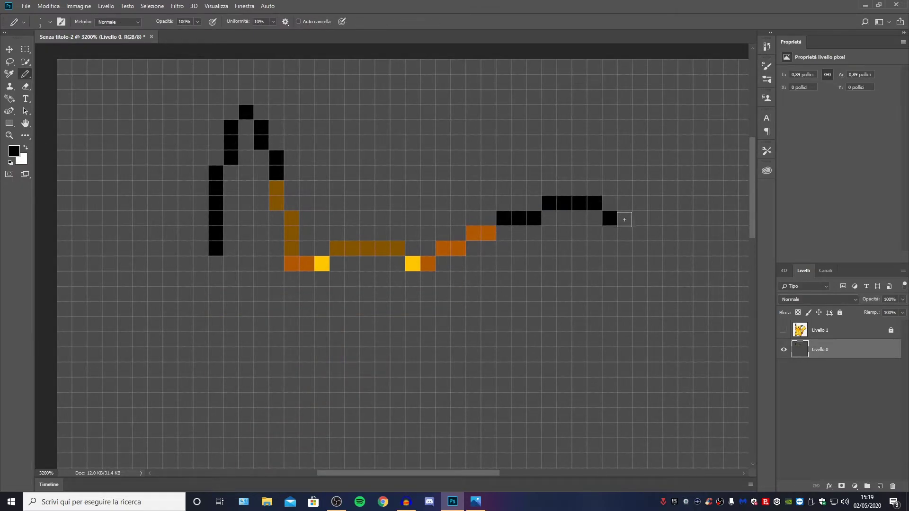
click(609, 246)
Recolour the top of the right ear dark grey and extend the outline diagonally down-left
click(13, 151)
click(608, 235)
click(430, 321)
click(594, 204)
click(14, 151)
click(471, 321)
drag(549, 203, 610, 218)
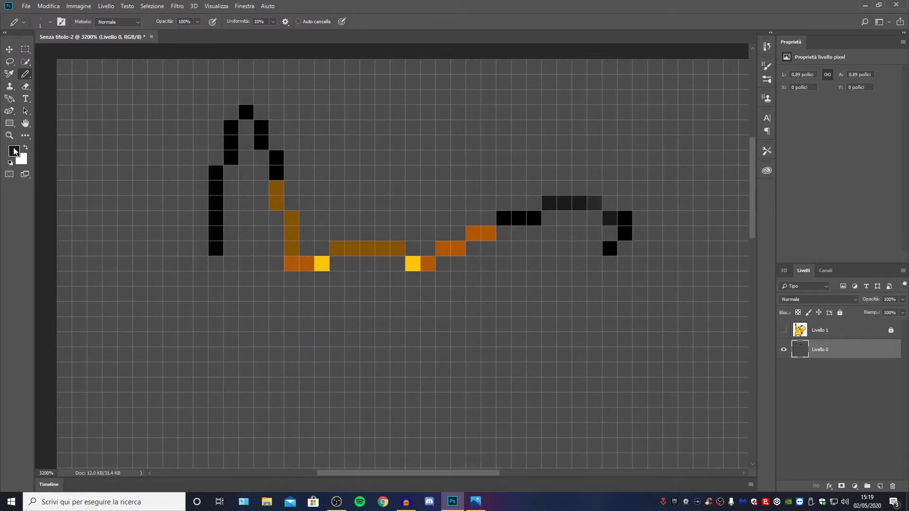
drag(594, 264, 579, 279)
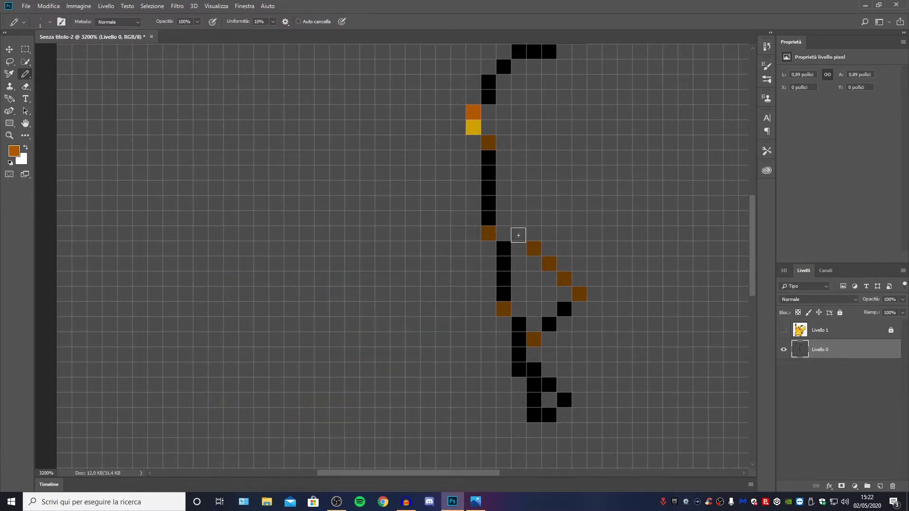
Draw the tail edge up-right in orange, then yellow pixels
drag(519, 235, 566, 207)
scroll(549, 190, up, 2)
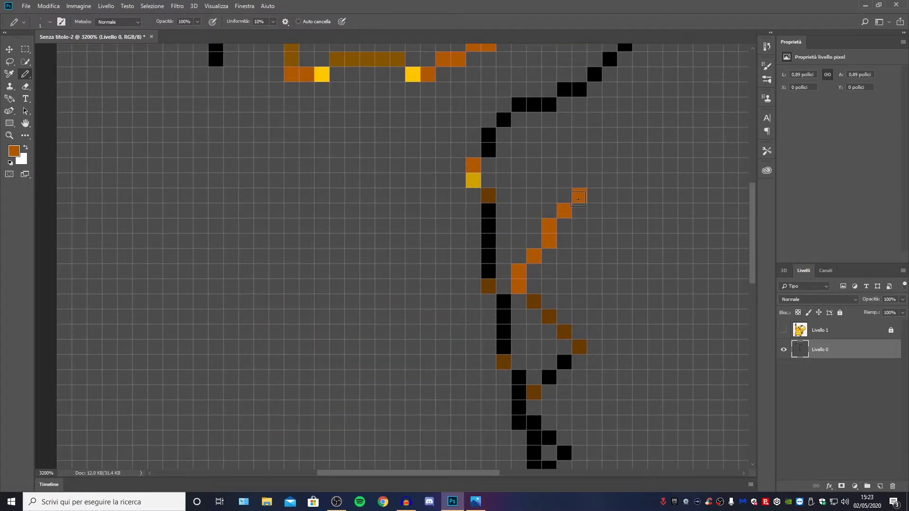
click(14, 150)
click(429, 321)
drag(595, 180, 640, 150)
scroll(640, 154, up, 2)
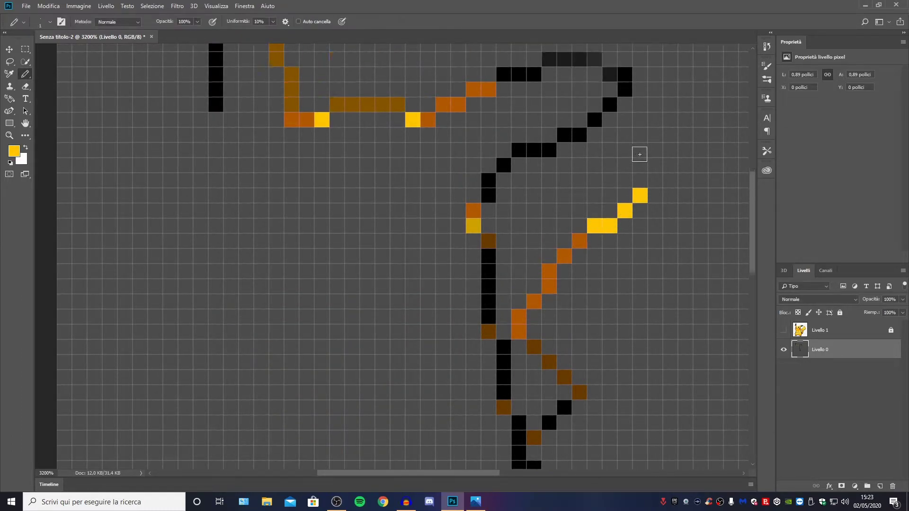
scroll(639, 155, up, 2)
Continue the tail in orange up to its peak and back down-right
click(14, 150)
click(429, 321)
drag(655, 248, 716, 233)
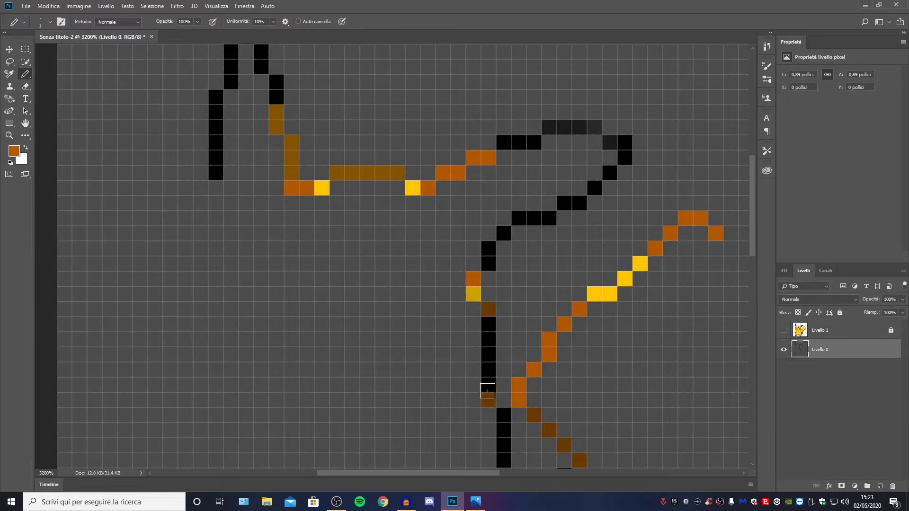
scroll(419, 251, right, 6)
drag(418, 251, 461, 373)
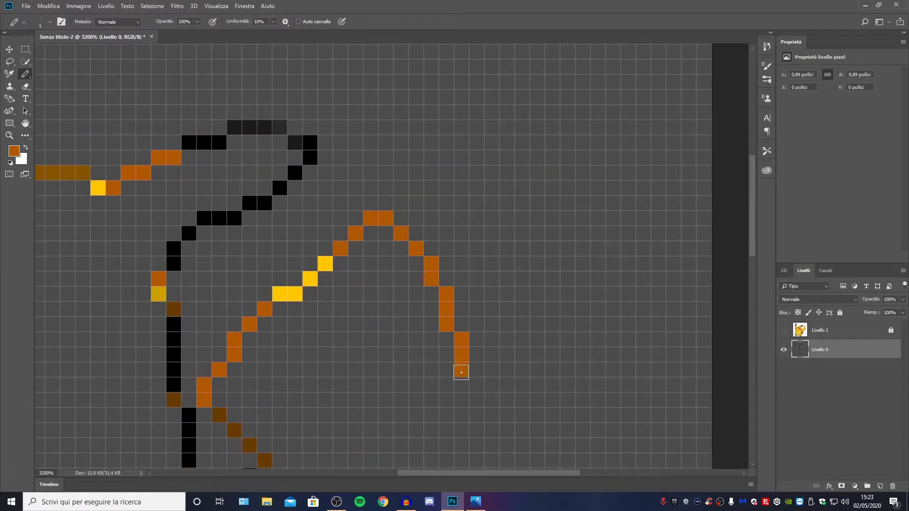
Draw a black diagonal line beneath the tail and pick a dark brown colour
click(14, 151)
click(284, 443)
click(429, 321)
scroll(418, 323, down, 3)
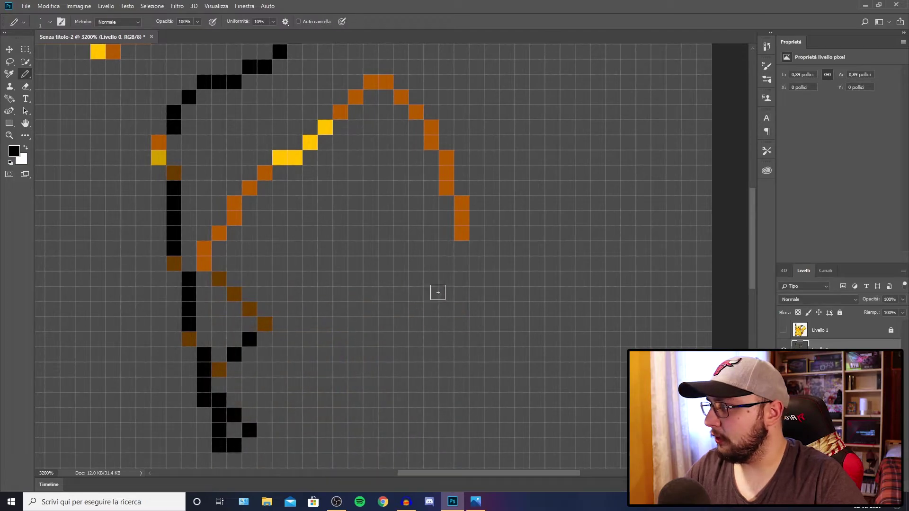
click(447, 248)
shift+click(323, 310)
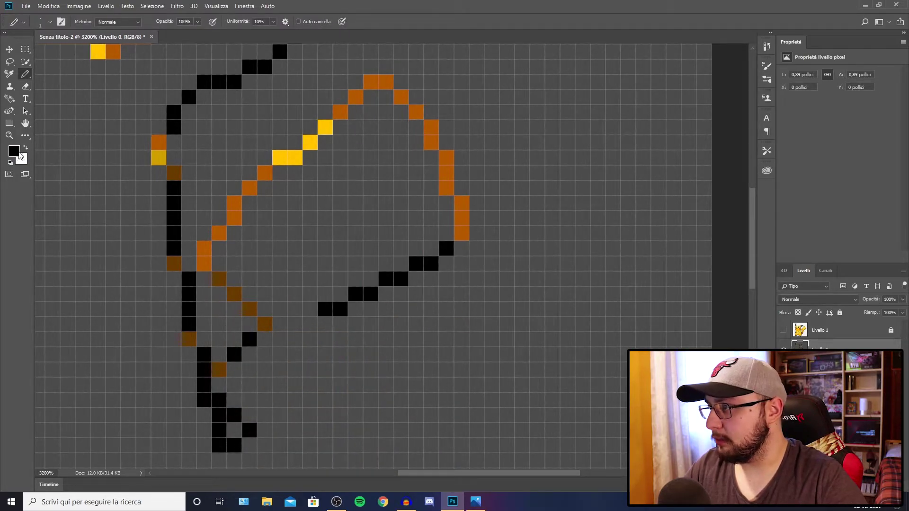
click(14, 151)
click(313, 392)
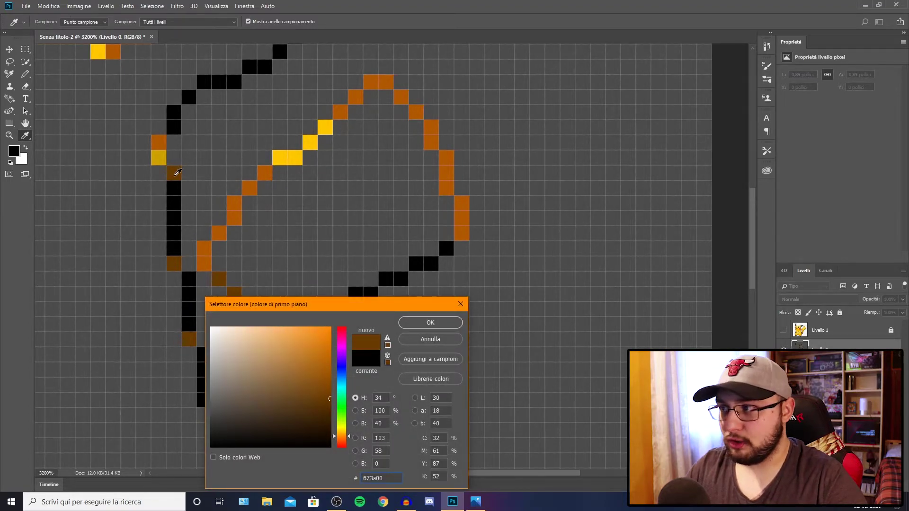
Confirm brown, paint a brown pixel at the black line's end, and zoom out to 1600%
click(411, 320)
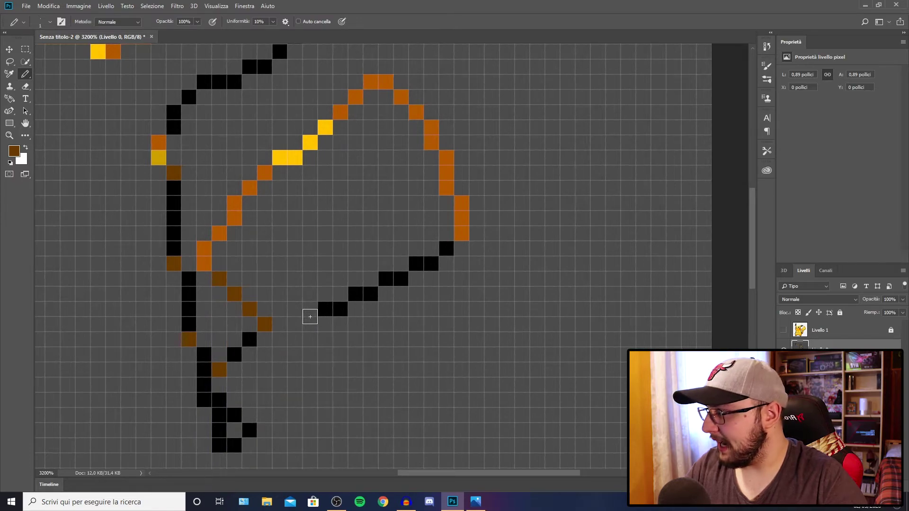
click(311, 322)
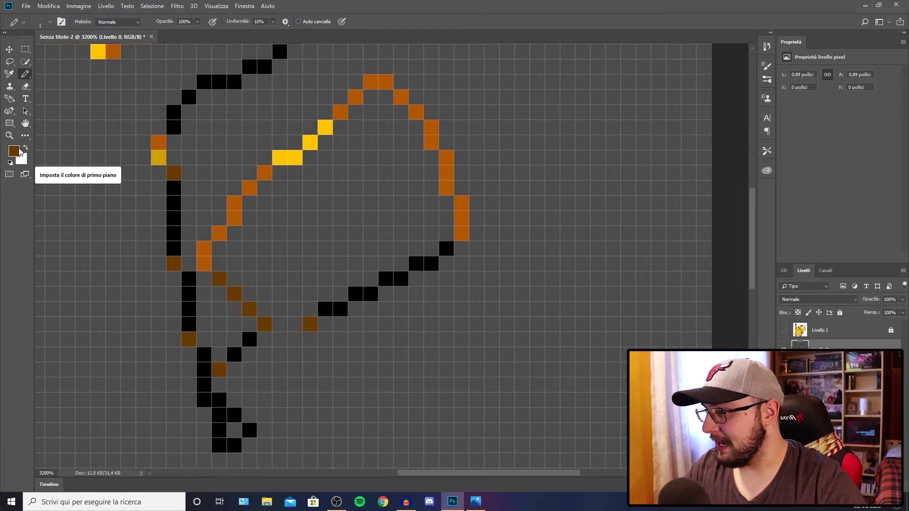
key(z)
alt+click(89, 79)
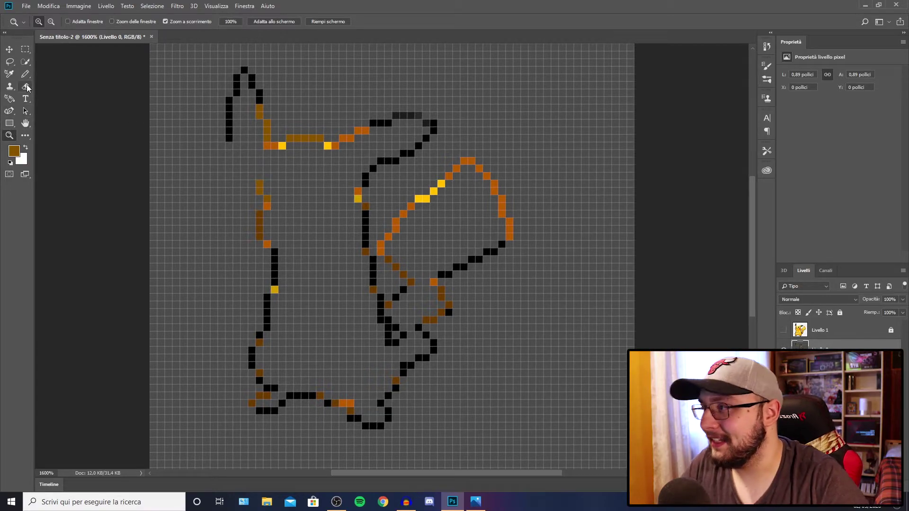
Switch to the Senza titolo-3 tab showing the fully coloured Pikachu
click(47, 5)
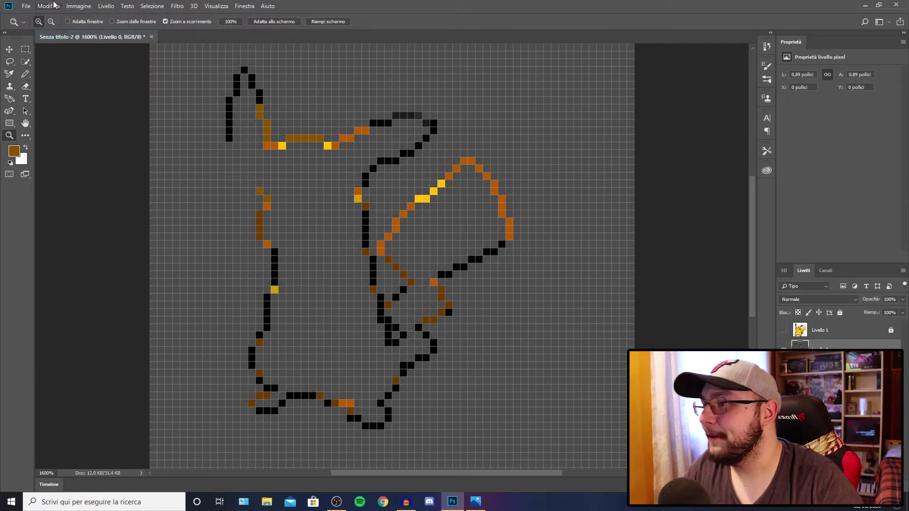
click(57, 7)
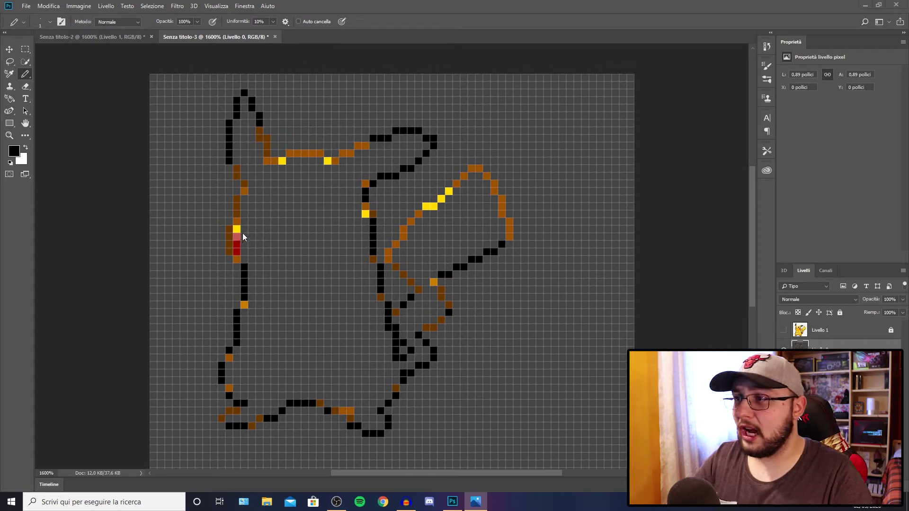
Set the foreground colour to bright yellow, then to the drawing's brown
click(14, 152)
click(302, 199)
click(682, 291)
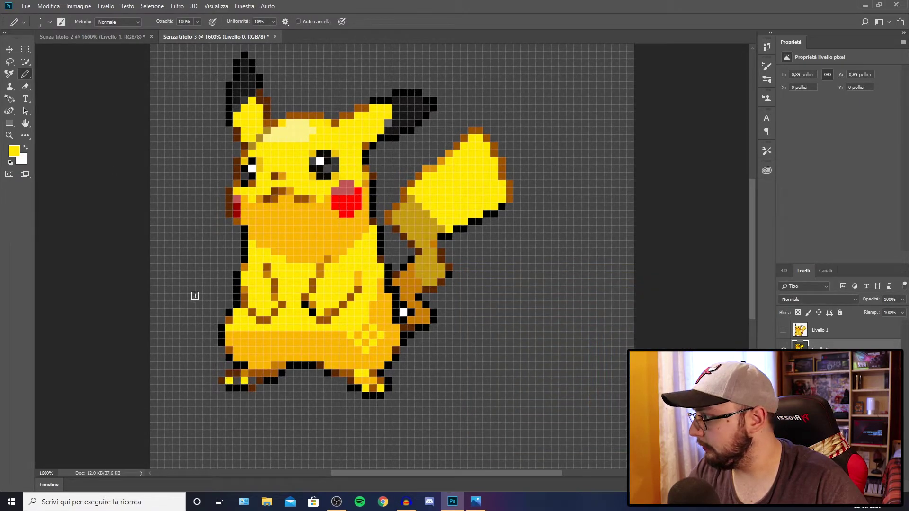
click(15, 155)
click(301, 364)
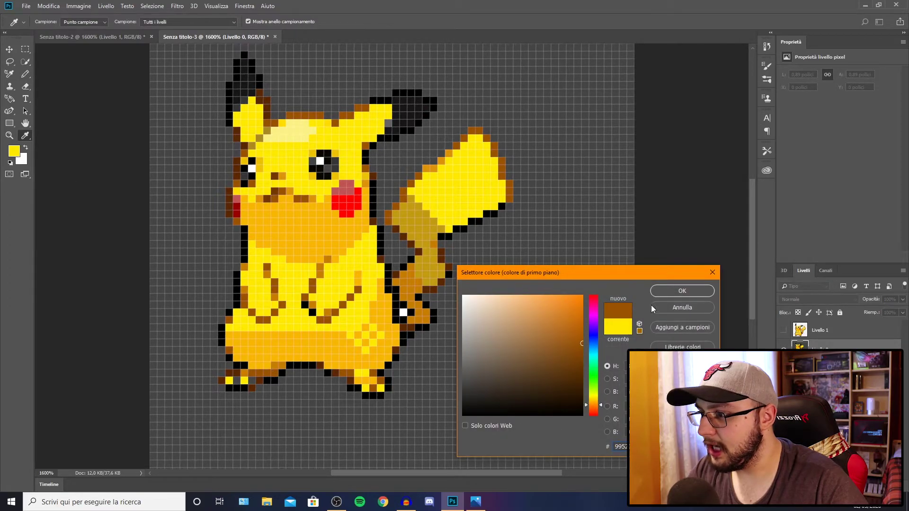
click(682, 291)
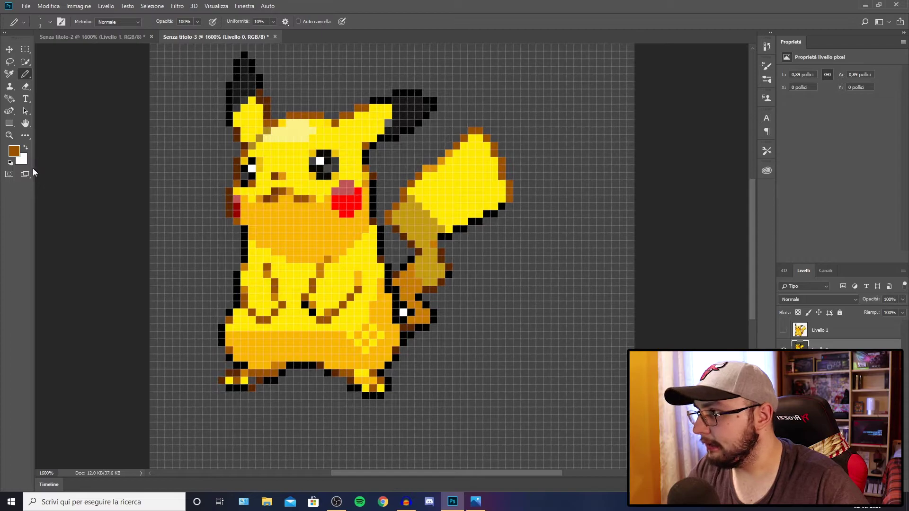
Sample a lighter orange from the drawing, then eyedrop a colour from the canvas
click(14, 152)
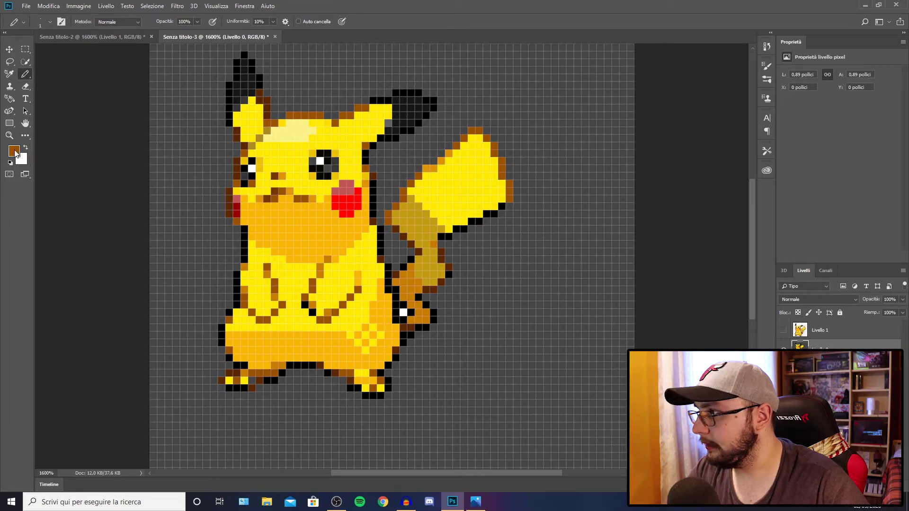
click(302, 363)
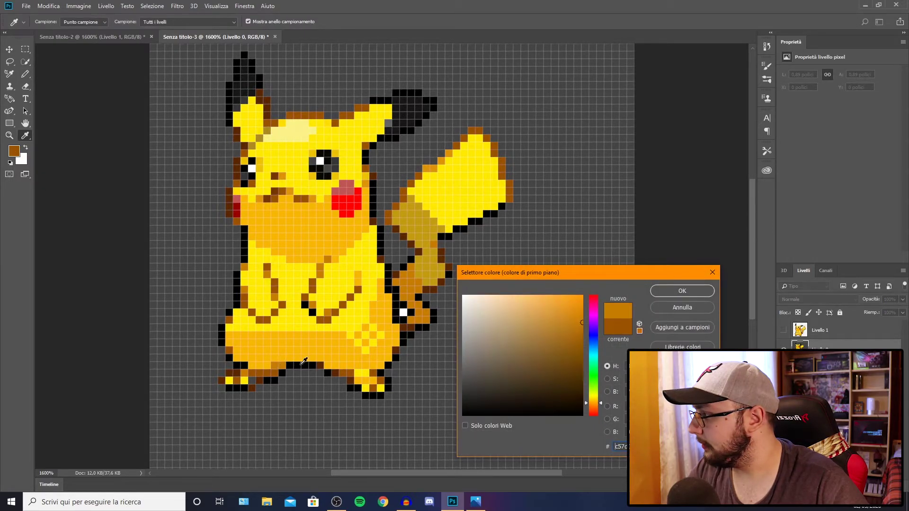
click(710, 297)
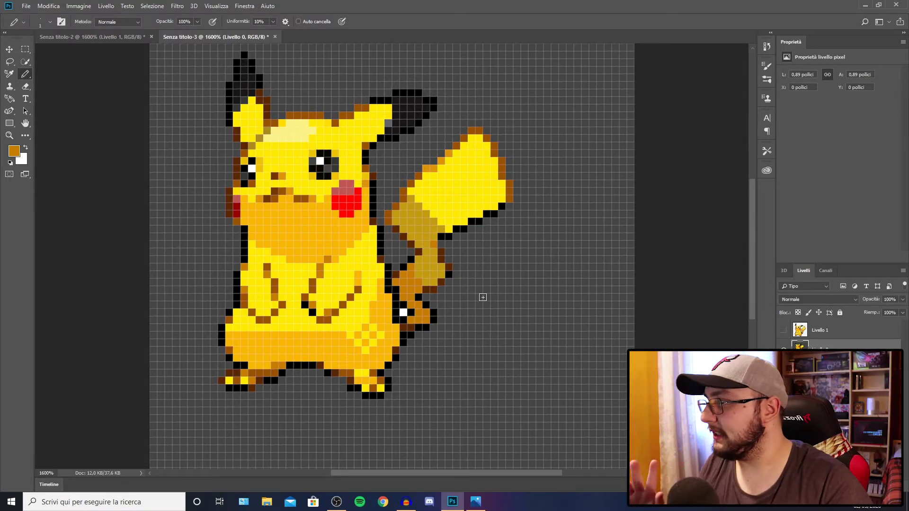
alt+click(468, 99)
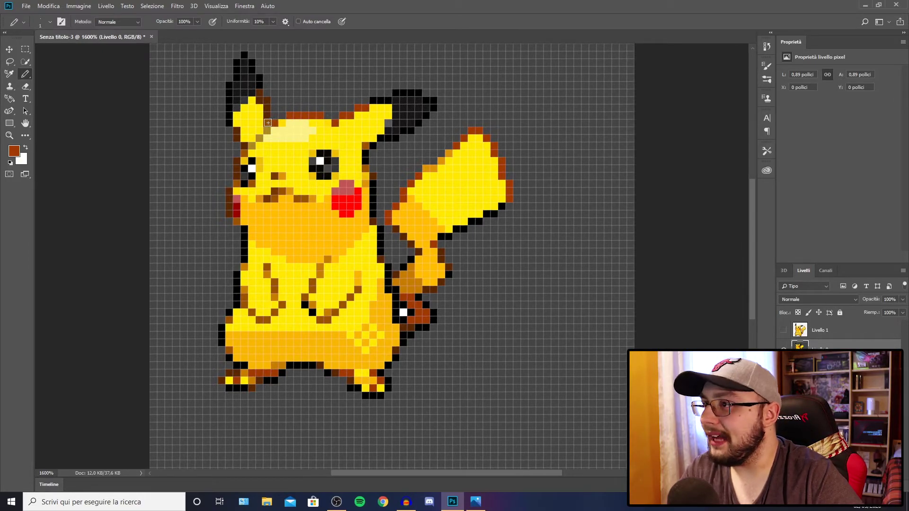
Sample the cheek's bright red and make a slightly lighter red the foreground colour
alt+click(348, 198)
click(17, 150)
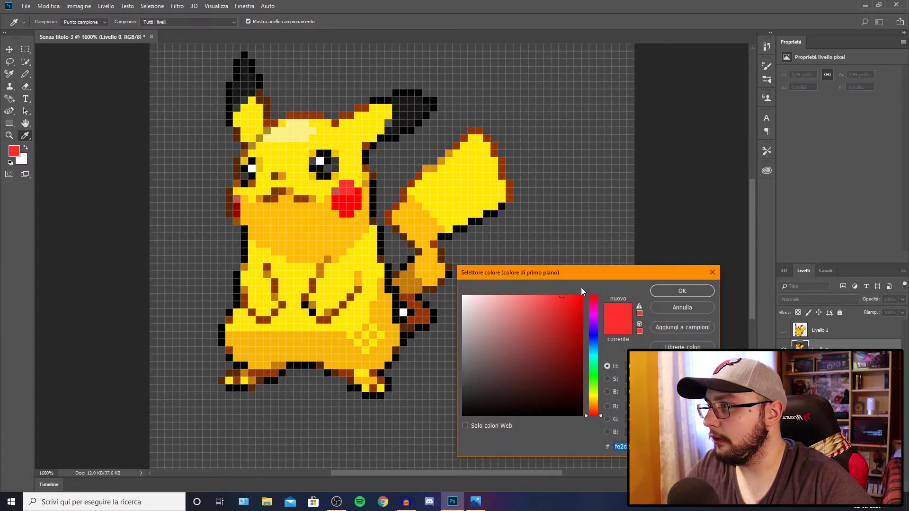
click(547, 299)
click(674, 291)
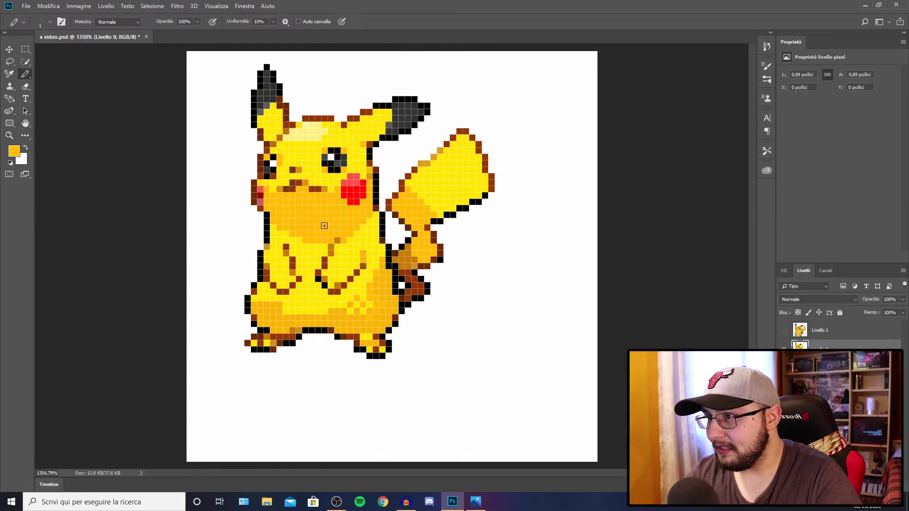
Sample the reference Pikachu's body yellow, then go back to x video.psd
click(26, 6)
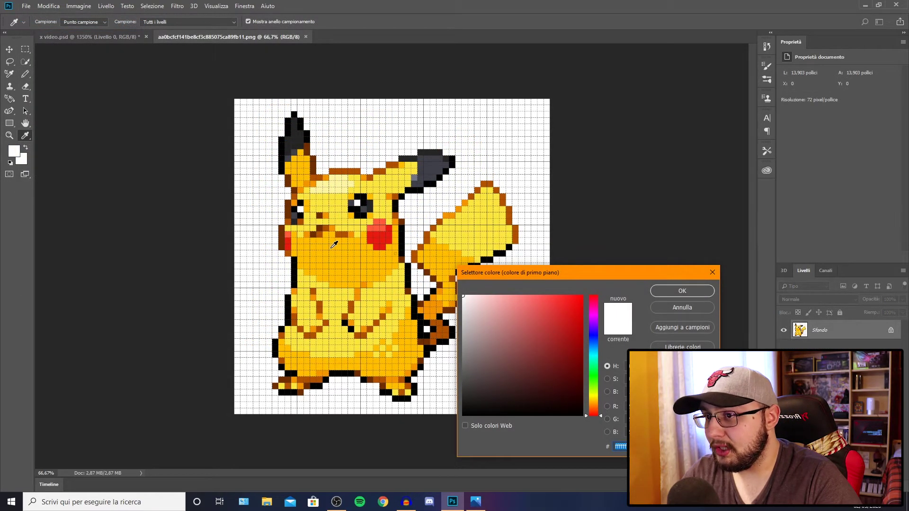
click(335, 244)
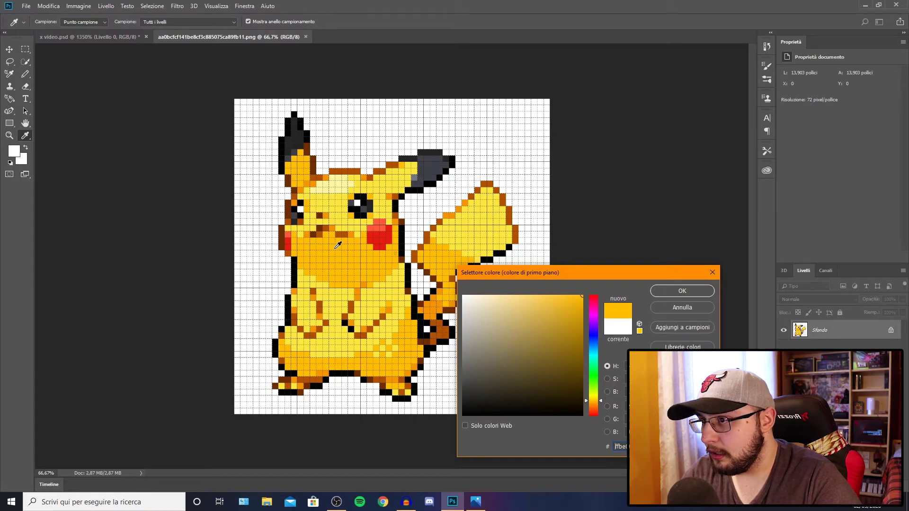
click(665, 291)
click(118, 38)
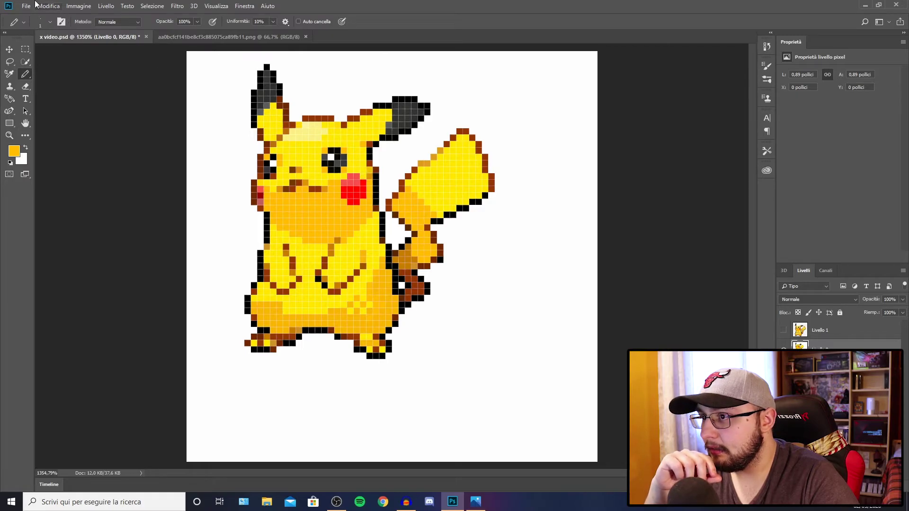
Step backward through recent edits to compare, then step forward to restore them
click(36, 5)
click(60, 35)
click(47, 5)
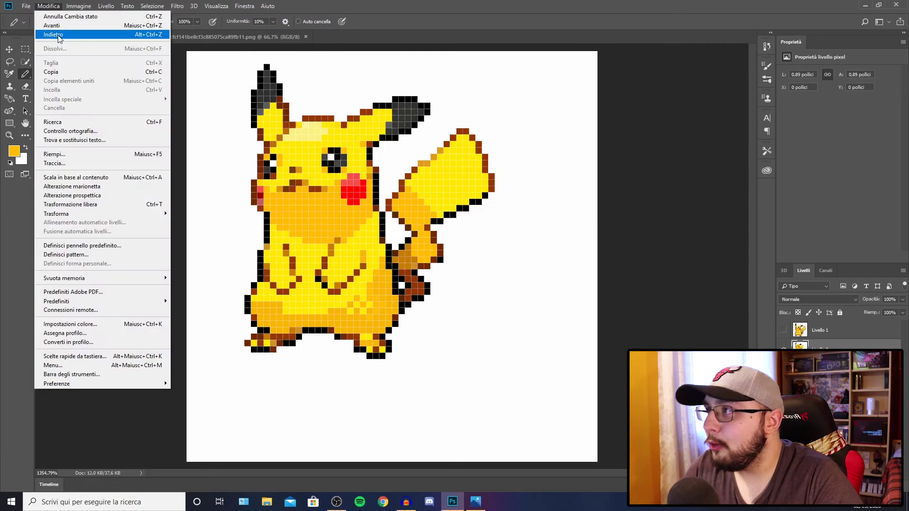
click(60, 35)
click(48, 6)
click(60, 34)
click(48, 5)
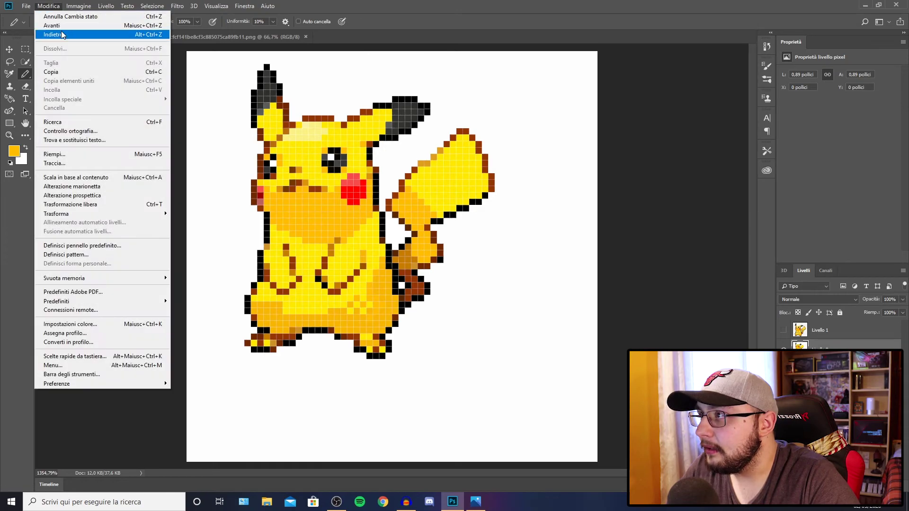
click(62, 35)
click(48, 5)
click(63, 24)
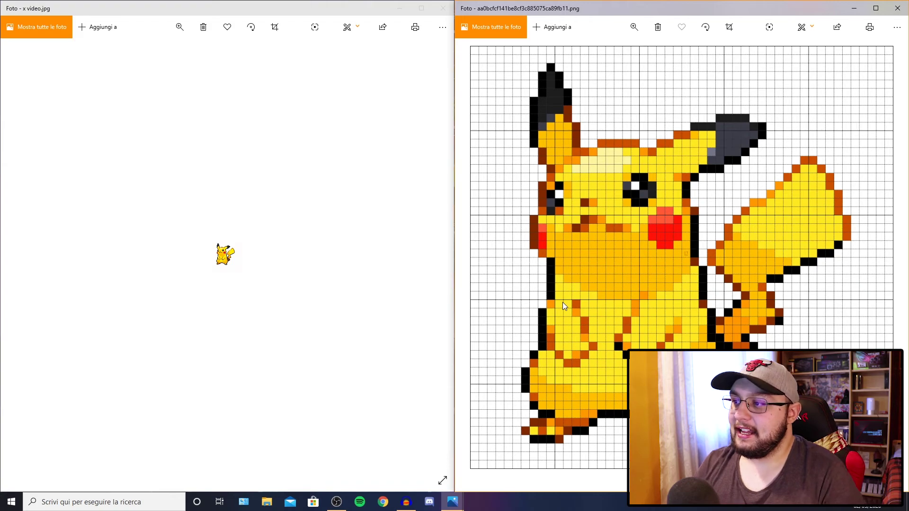
click(195, 57)
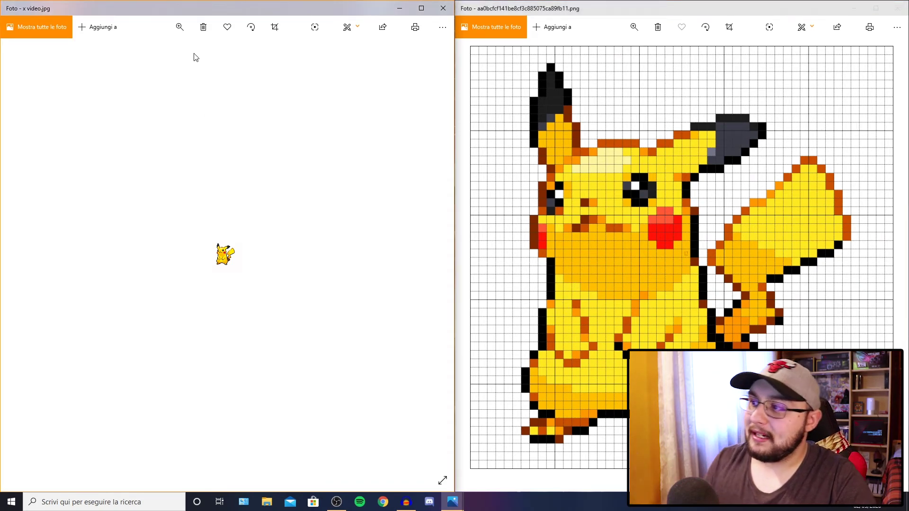
click(180, 26)
drag(142, 51, 246, 76)
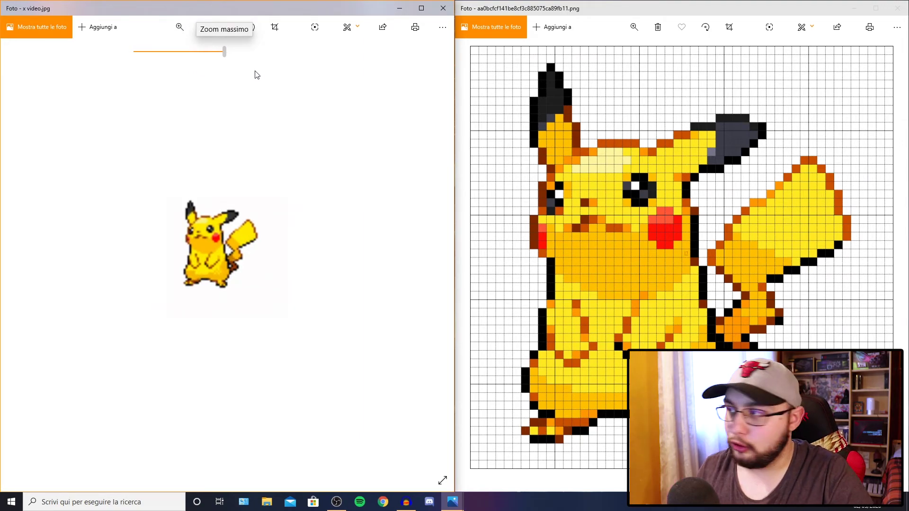
drag(247, 73, 132, 79)
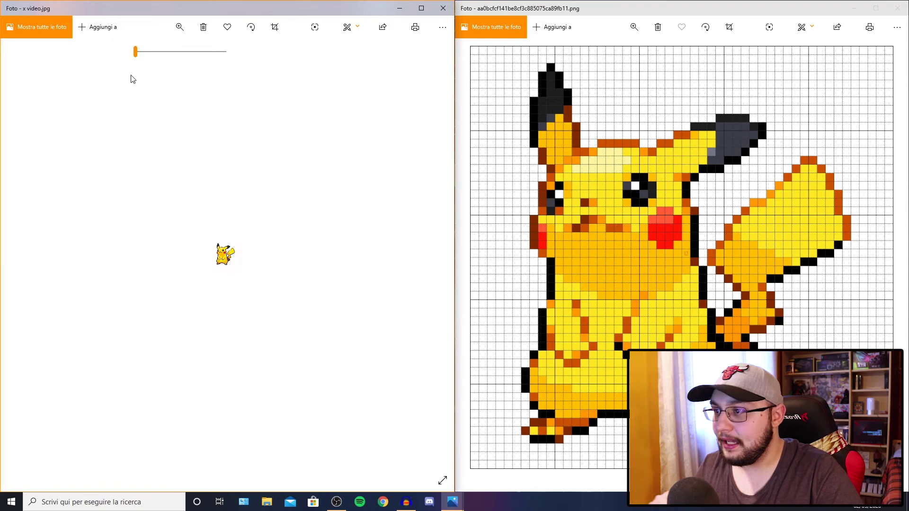